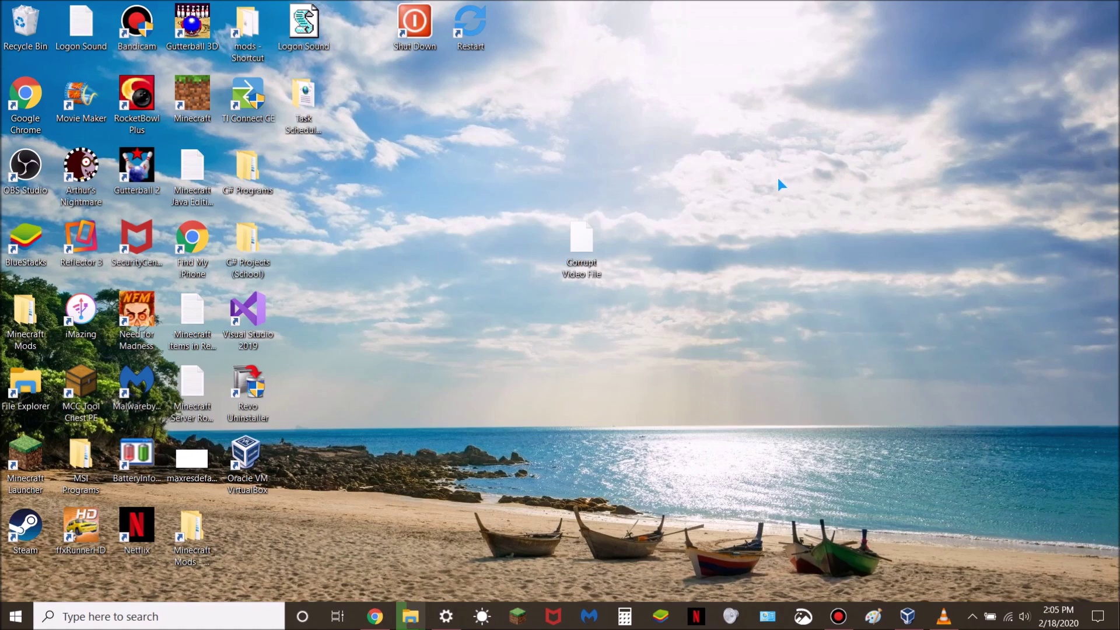
Close the running VLC player, reposition the Corrupt Video File icon mid-desktop, and try opening it
mouse_move(943, 616)
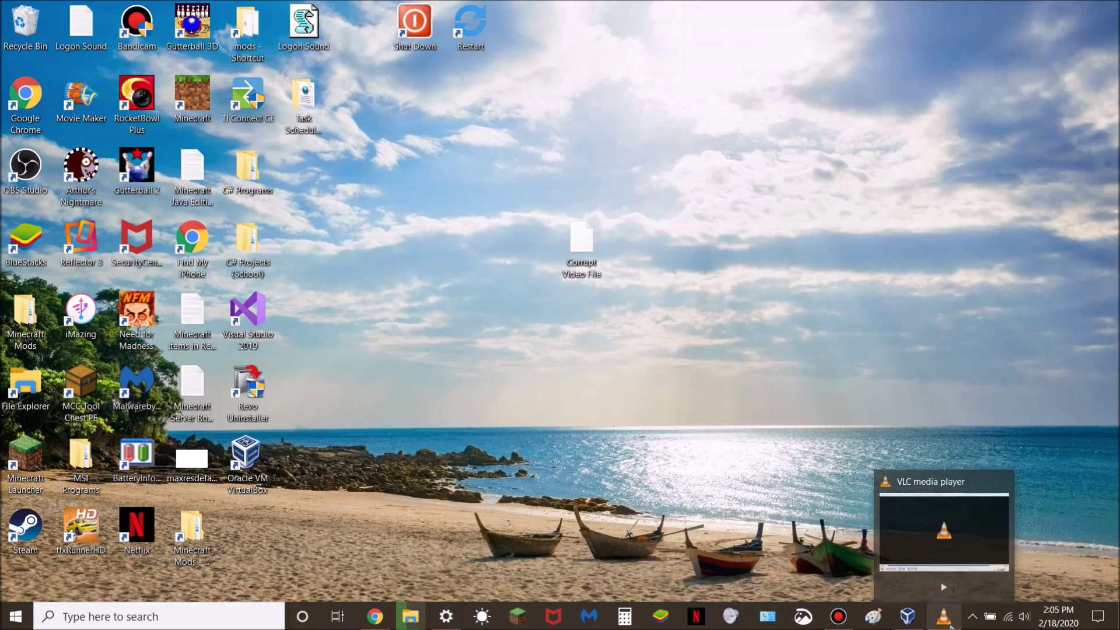
click(1001, 489)
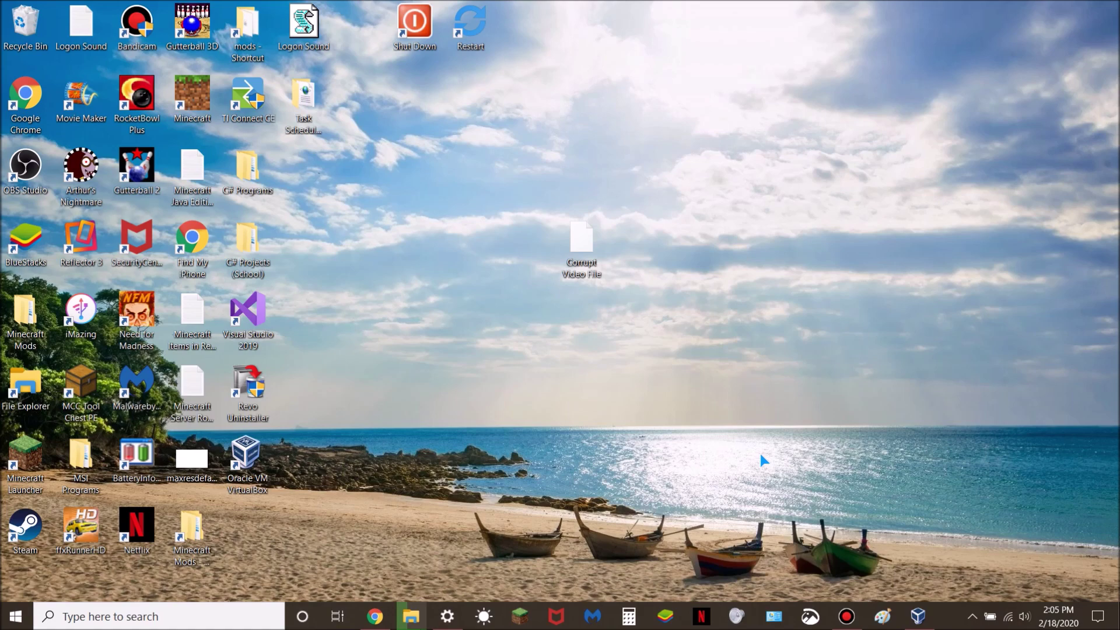
mouse_move(595, 257)
mouse_down()
mouse_move(591, 122)
mouse_move(572, 205)
mouse_up()
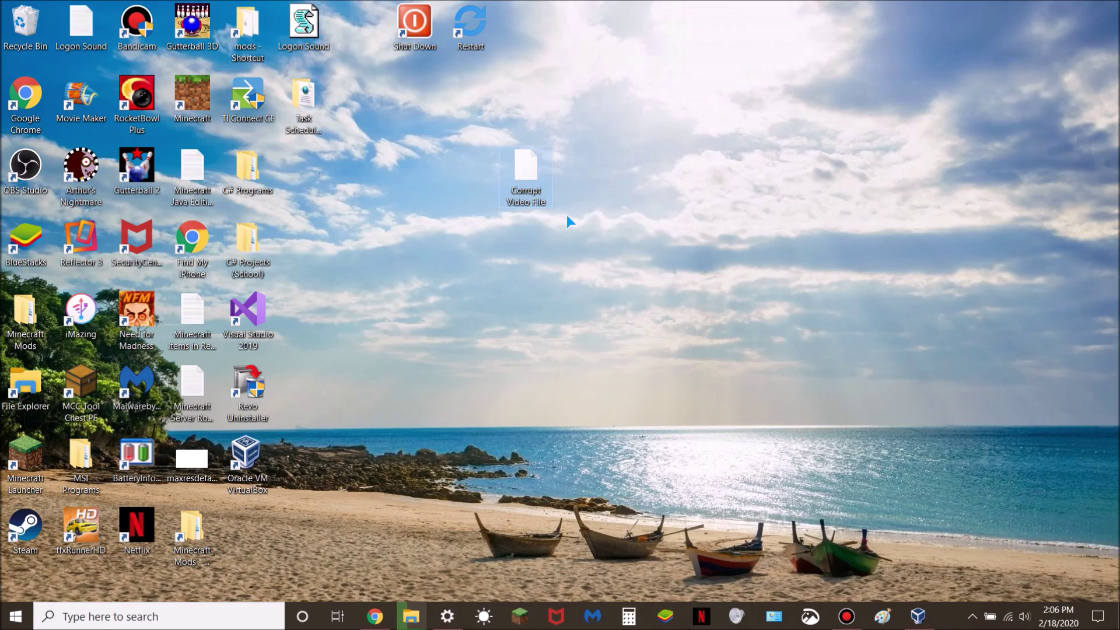
mouse_move(542, 195)
mouse_down()
mouse_move(582, 208)
mouse_move(618, 270)
mouse_move(687, 276)
mouse_up()
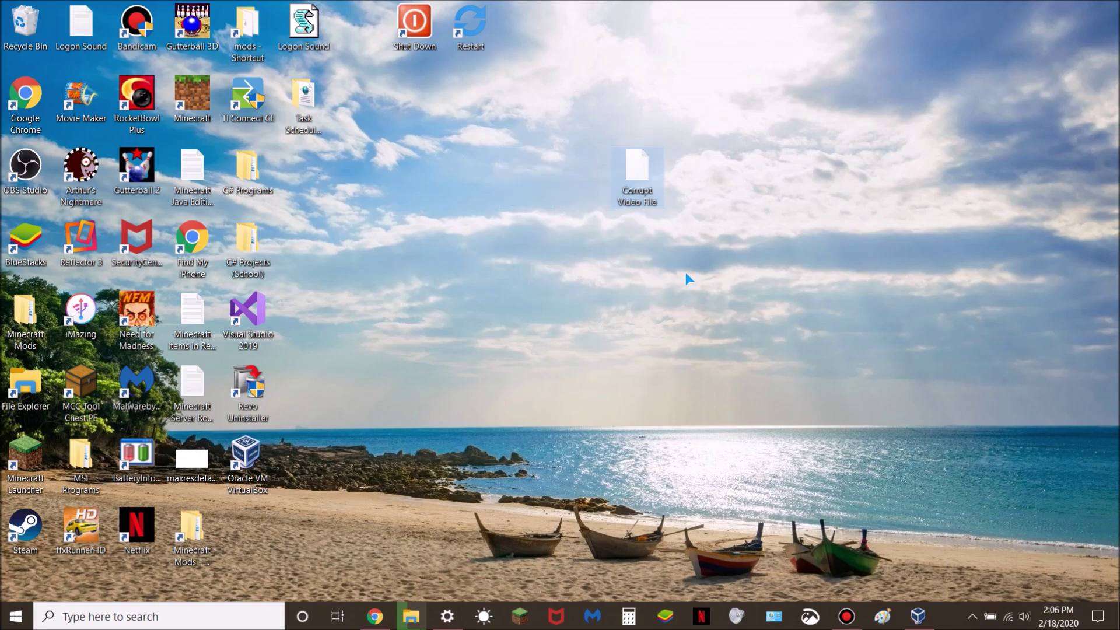
drag(644, 243, 622, 335)
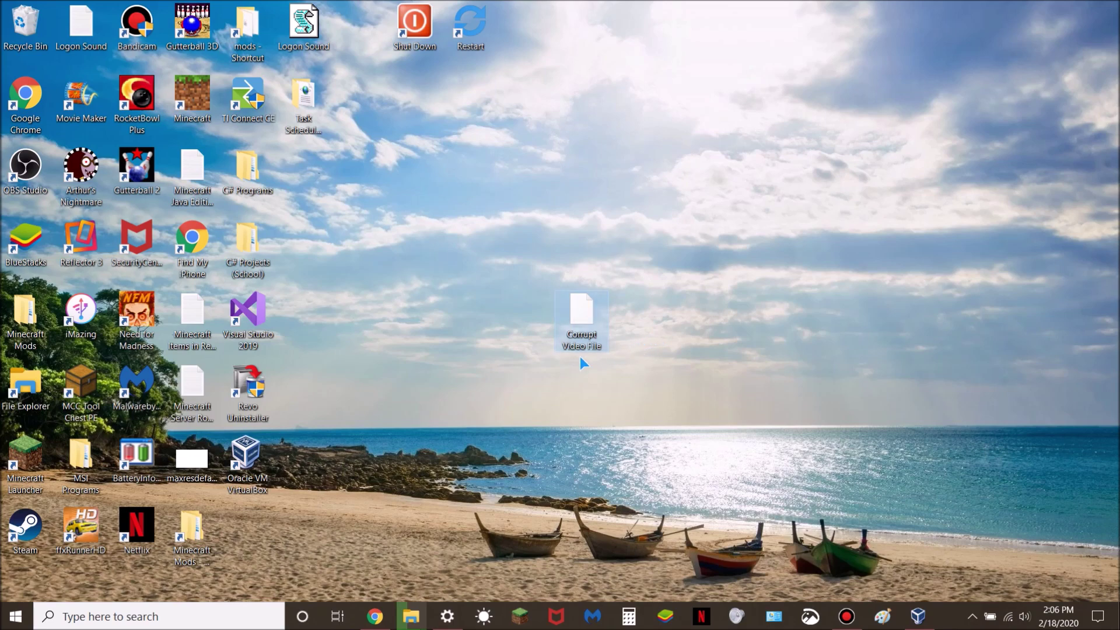
click(564, 343)
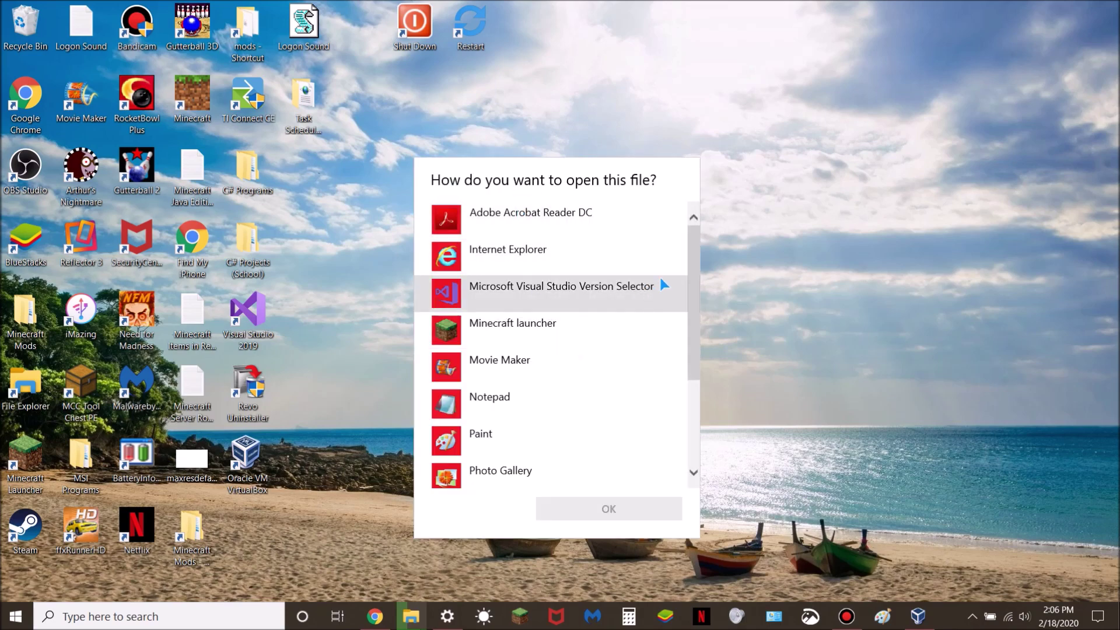
Dismiss the open-with app chooser without picking an app, then move the Corrupt Video File icon higher
mouse_move(695, 265)
mouse_down()
mouse_move(712, 369)
mouse_move(712, 270)
mouse_move(691, 376)
mouse_up()
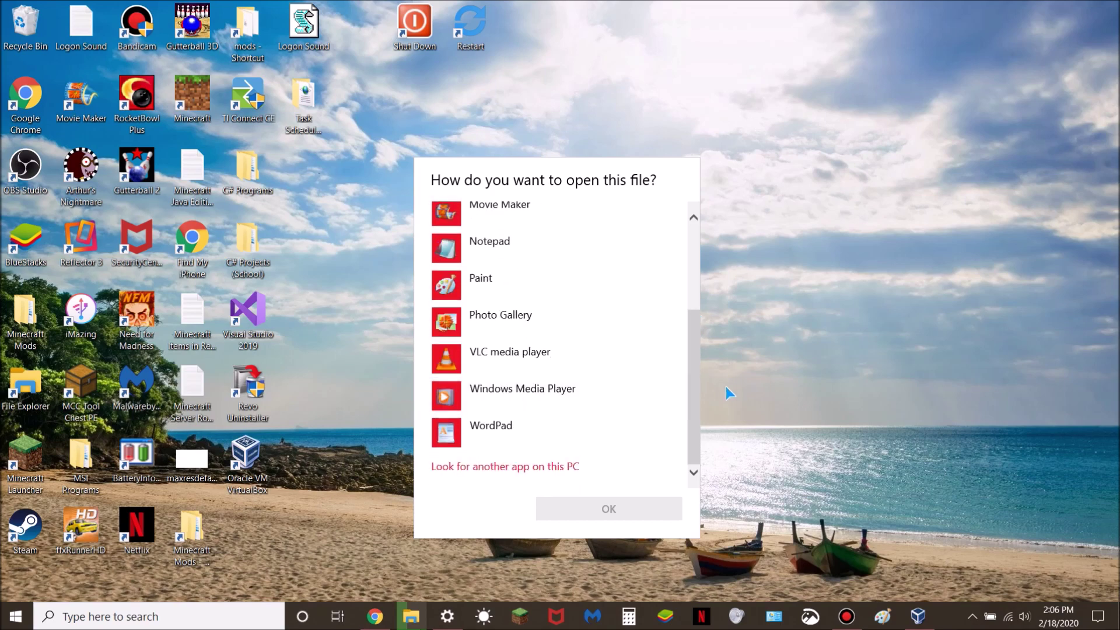
scroll(695, 393, up, 3)
click(924, 247)
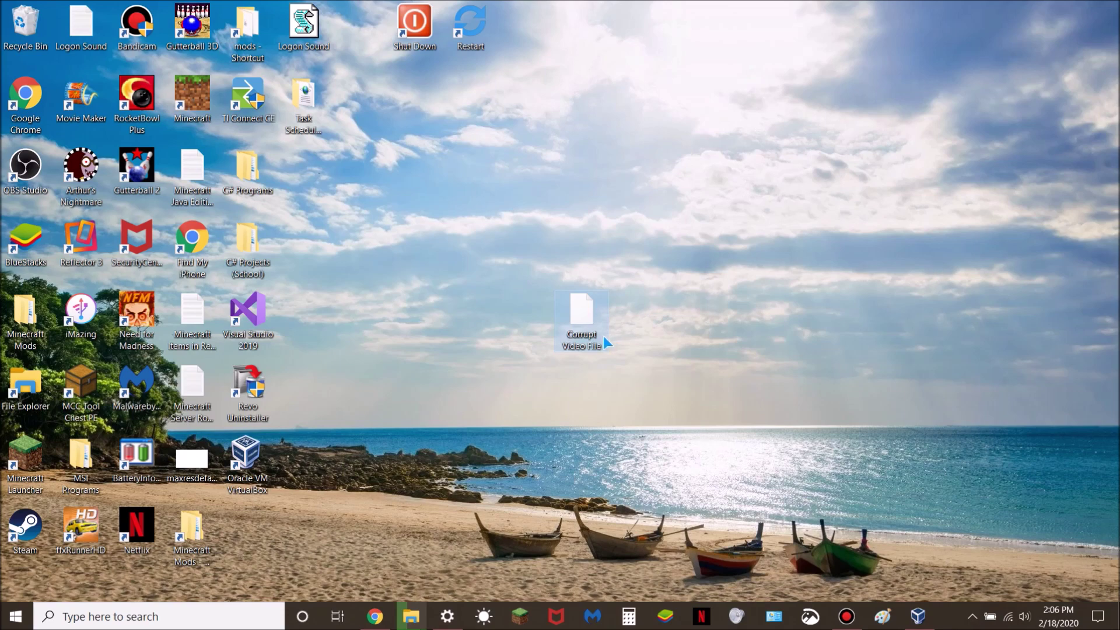
mouse_move(604, 337)
mouse_down()
mouse_move(590, 204)
mouse_move(580, 229)
mouse_move(615, 239)
mouse_up()
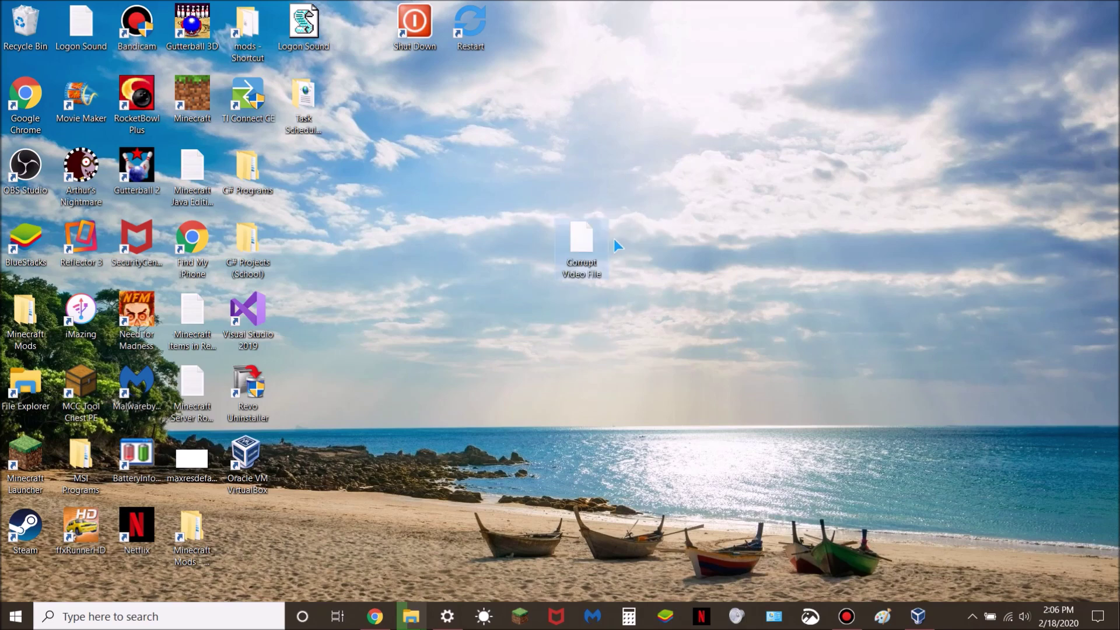
click(619, 274)
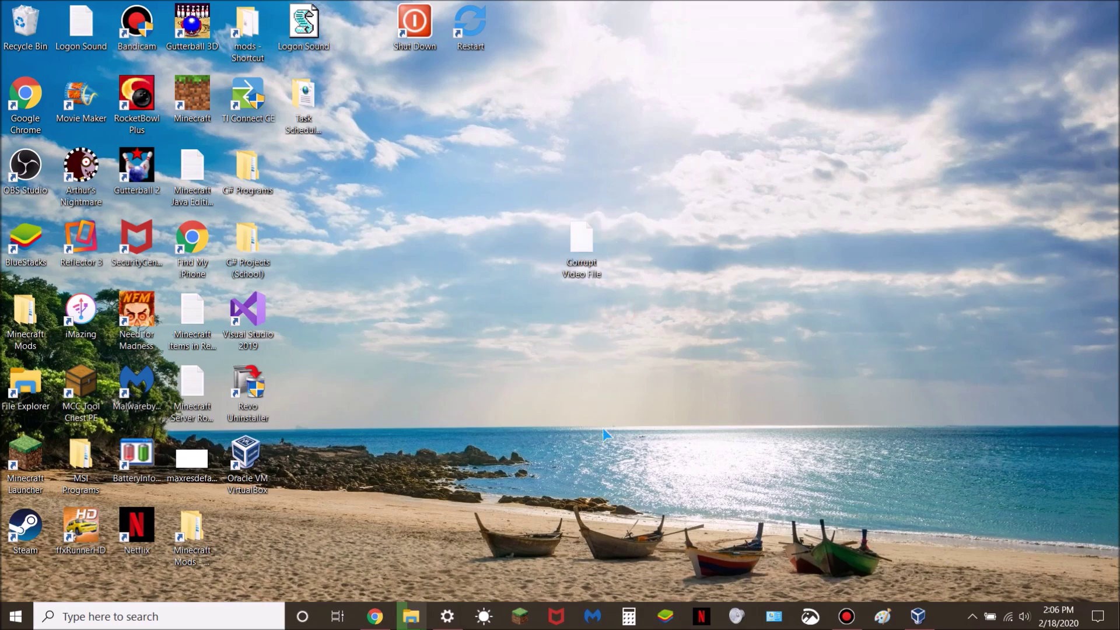
Open the VLC download page in a maximized Chrome window and browse the screenshot carousel
click(375, 617)
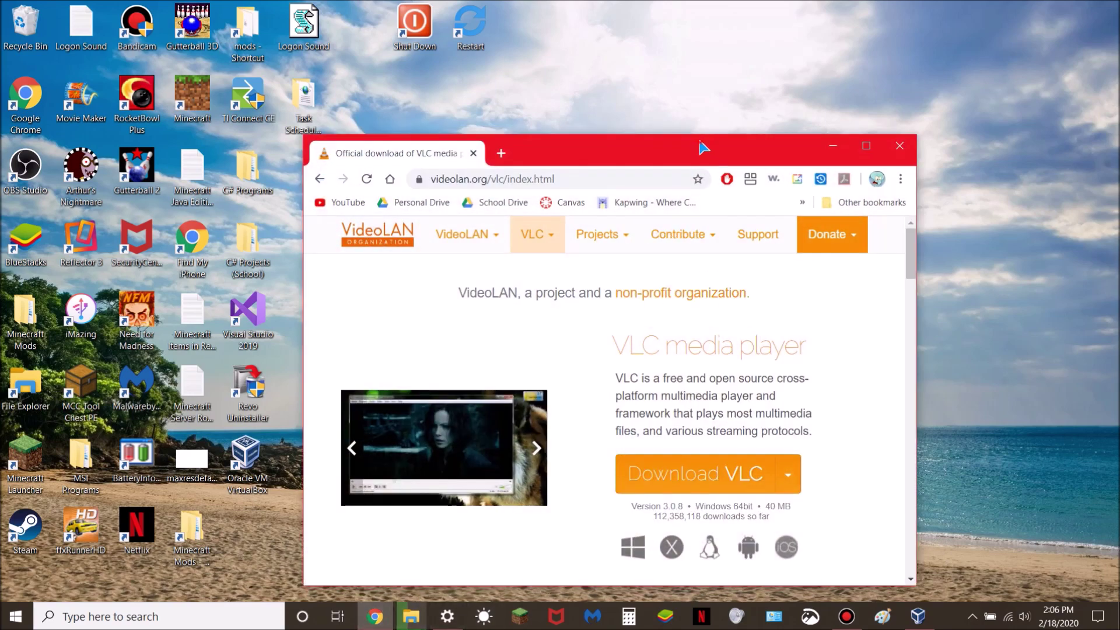
double_click(700, 143)
scroll(899, 245, down, 7)
scroll(898, 245, up, 7)
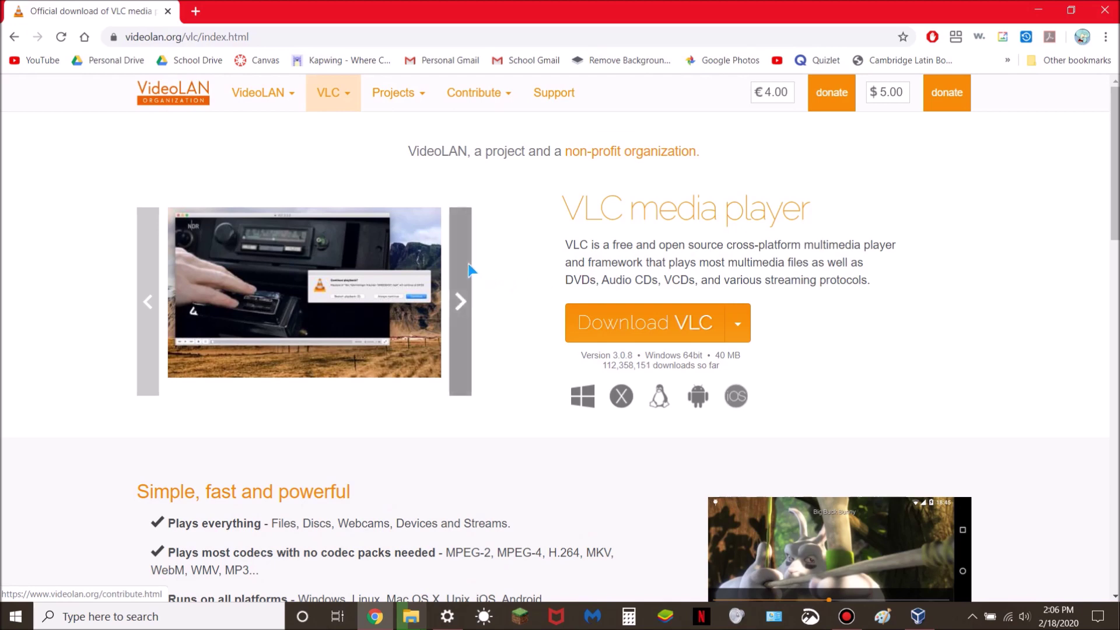
click(470, 269)
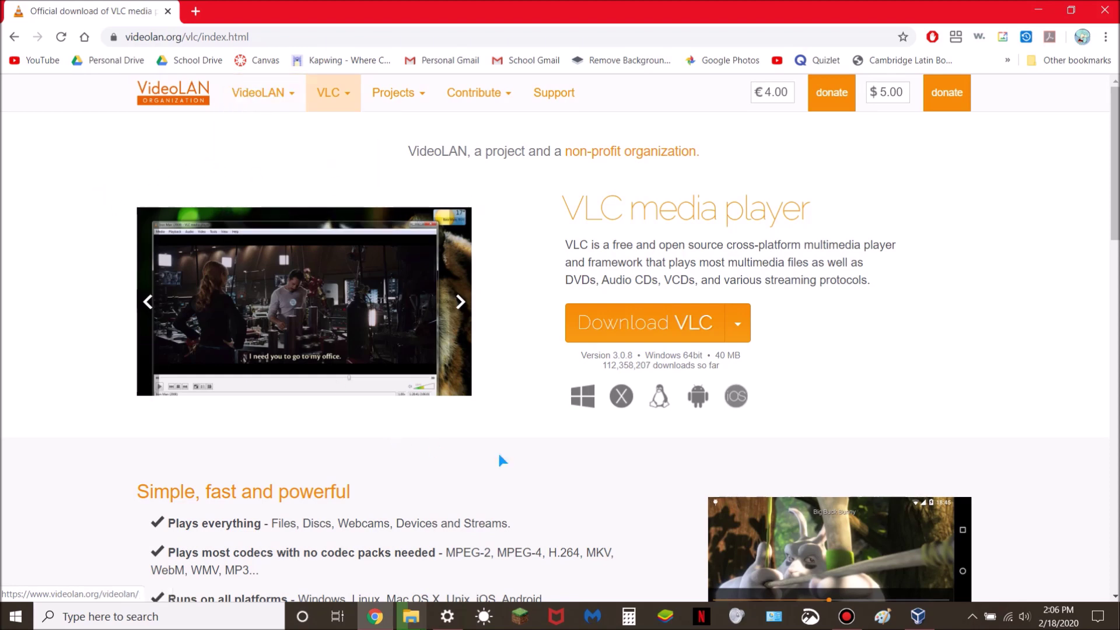
scroll(720, 342, down, 15)
scroll(719, 342, up, 15)
Expand the Download VLC platform list, then minimize Chrome to reveal the desktop
click(745, 337)
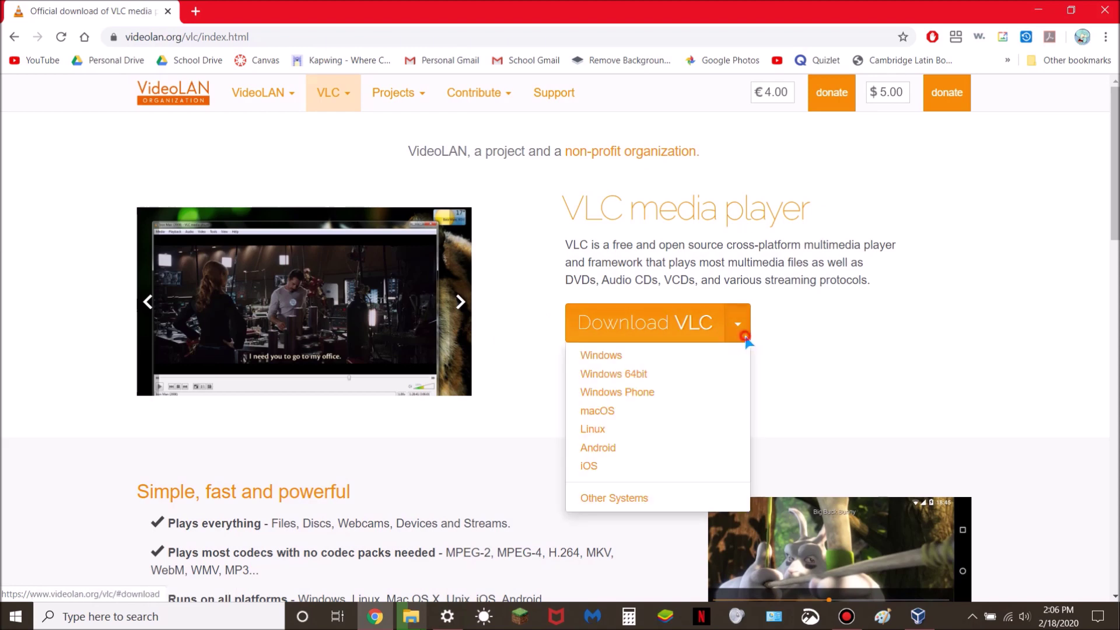
scroll(362, 370, down, 15)
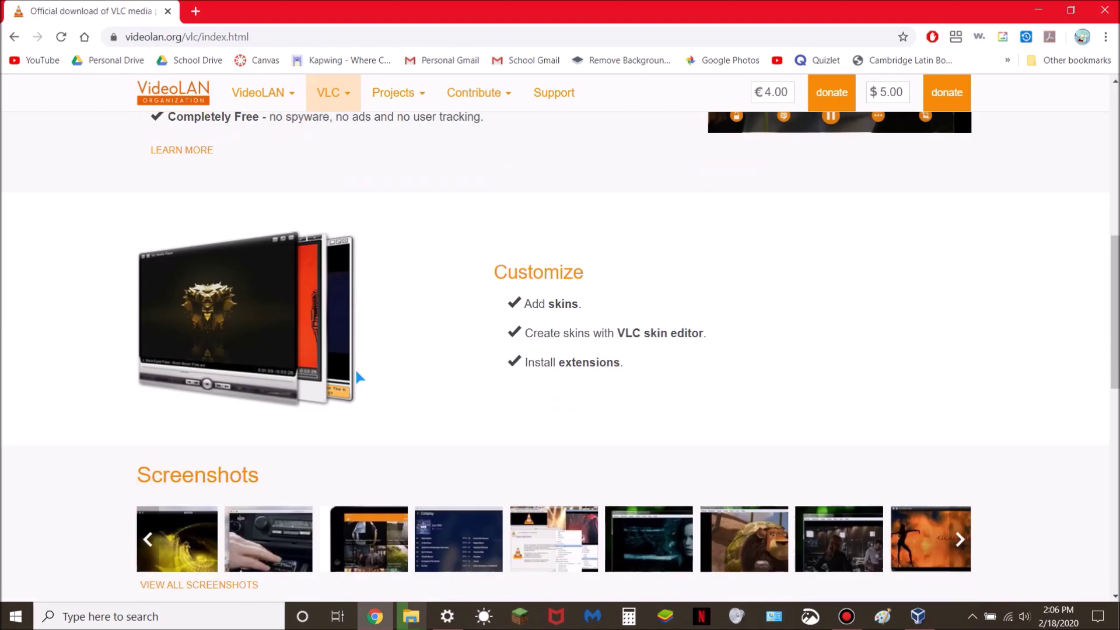
scroll(355, 368, up, 15)
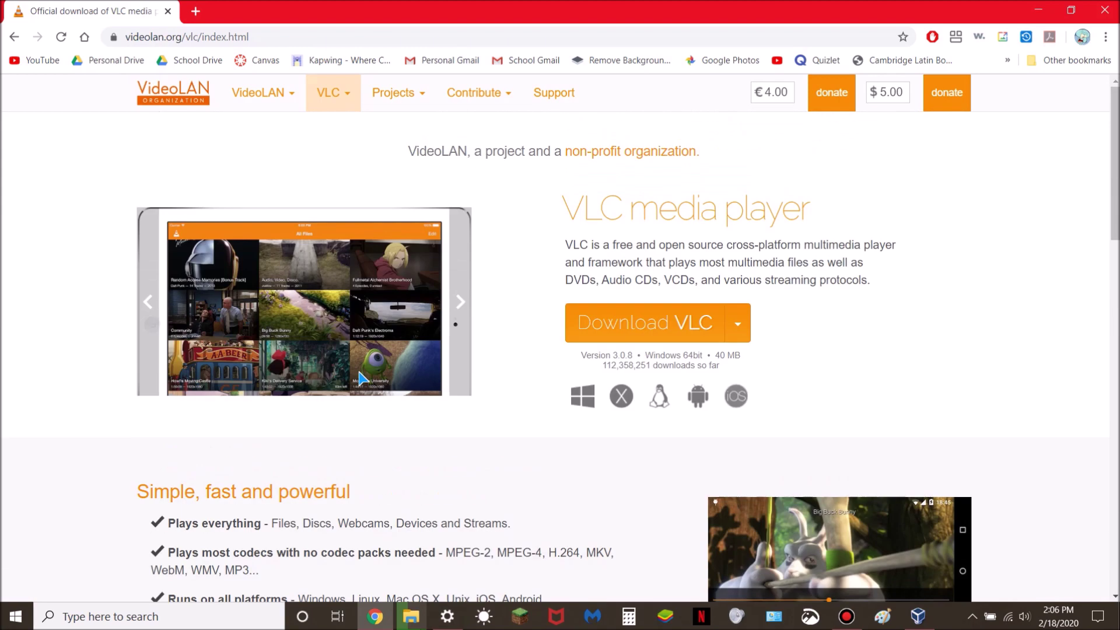
click(1038, 11)
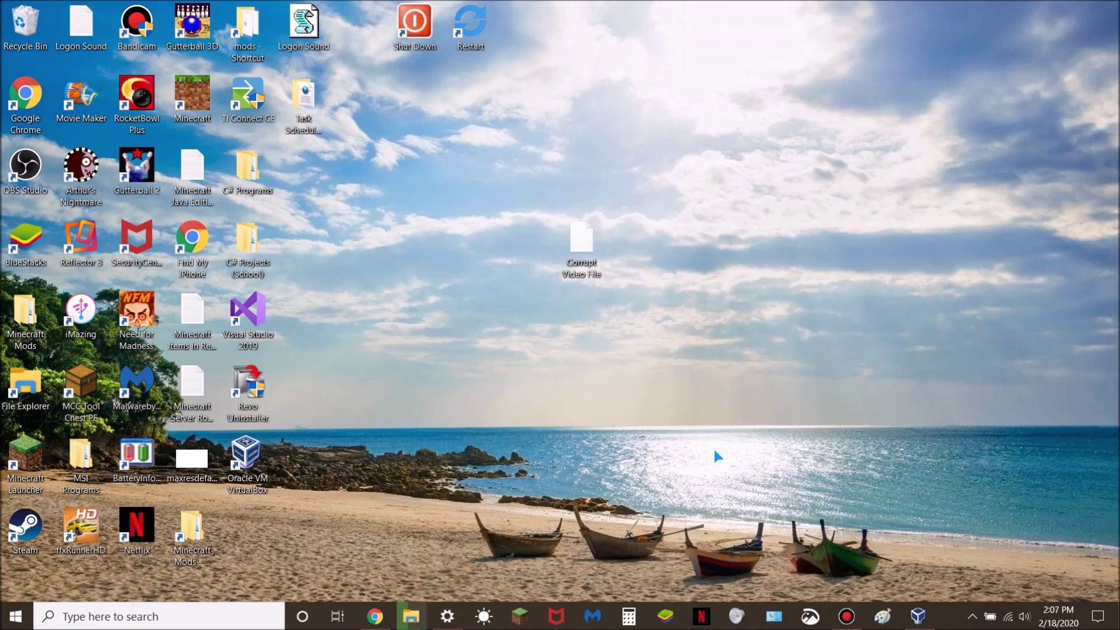
Launch VLC media player via a Windows search for 'vlc', move its window up, and open Media
click(161, 623)
text(vlc)
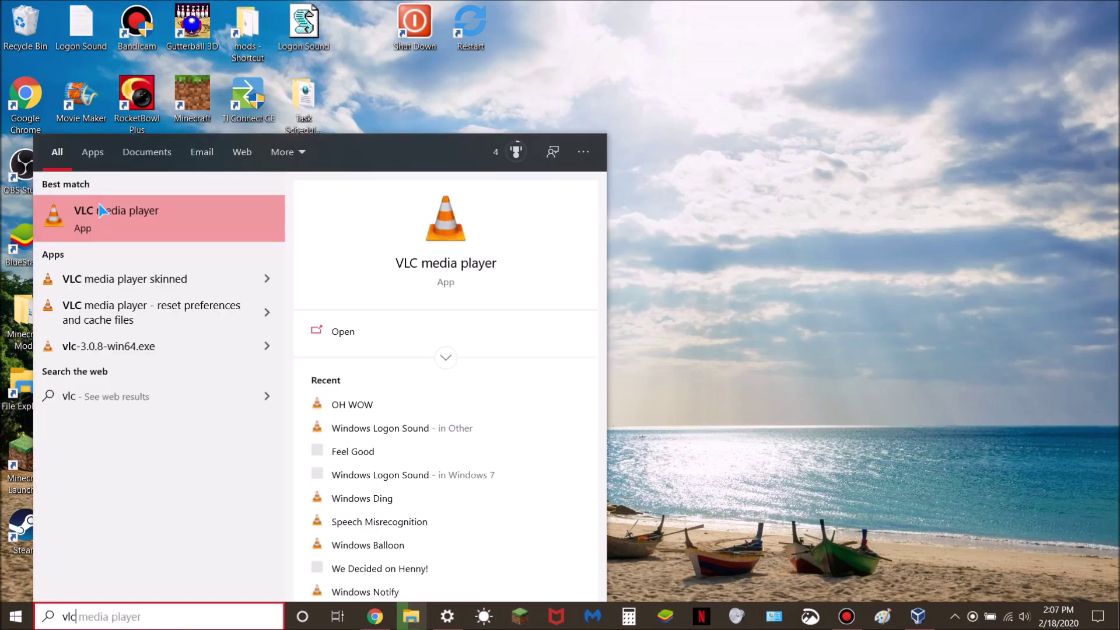
click(100, 207)
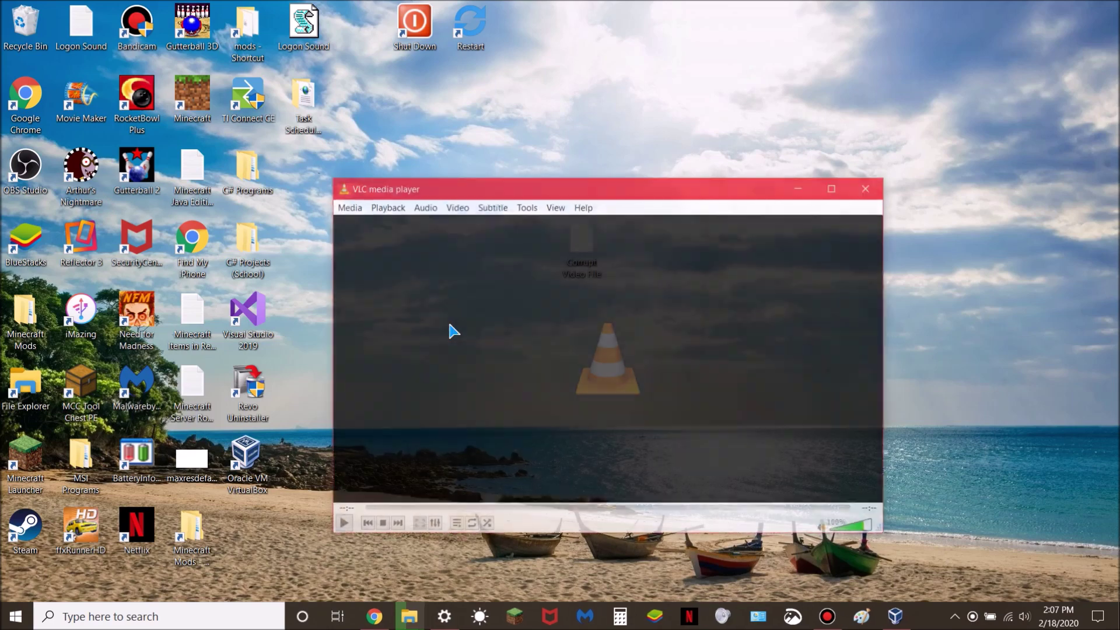
mouse_move(437, 182)
mouse_down()
mouse_move(637, 133)
mouse_move(585, 4)
mouse_move(593, 103)
mouse_move(582, 111)
mouse_up()
click(493, 129)
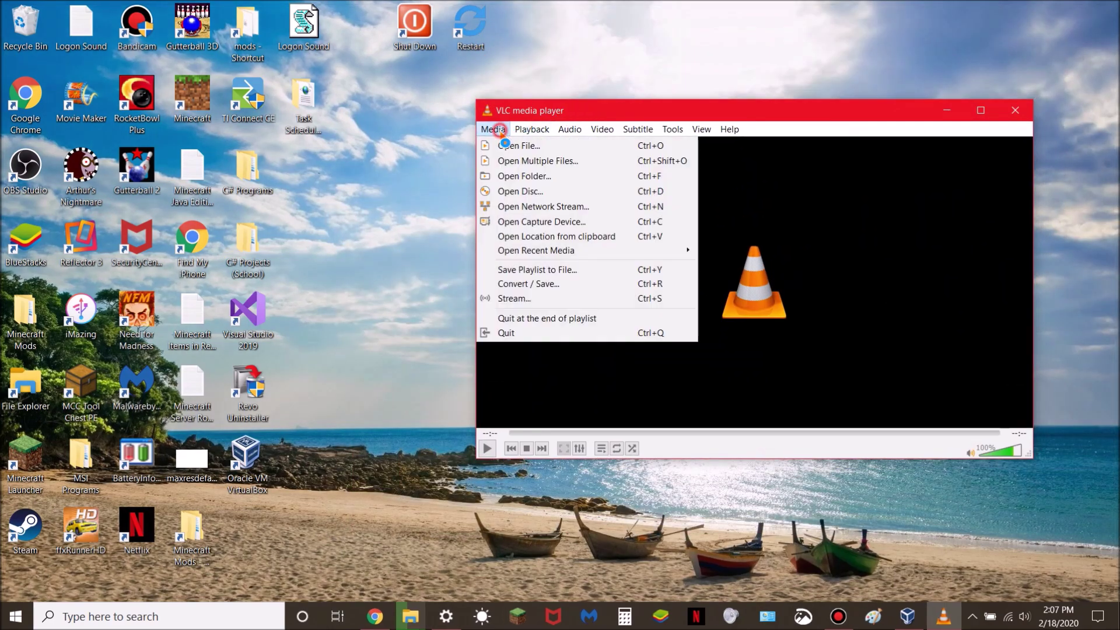
Open Media > Convert / Save... and cancel the Add... file browser without choosing a file
click(534, 286)
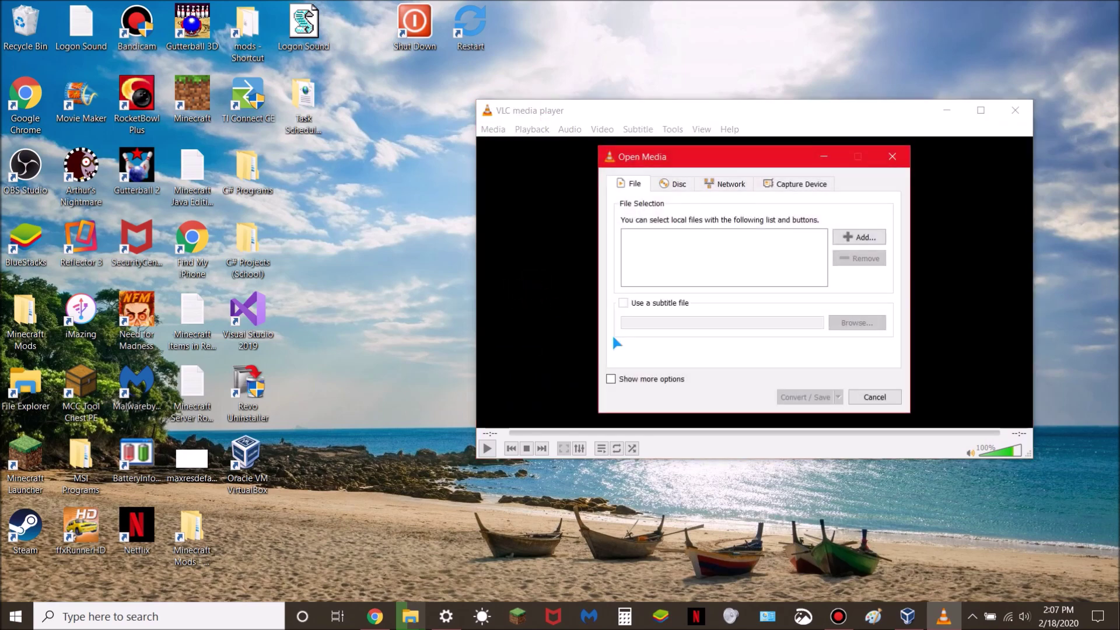
click(850, 237)
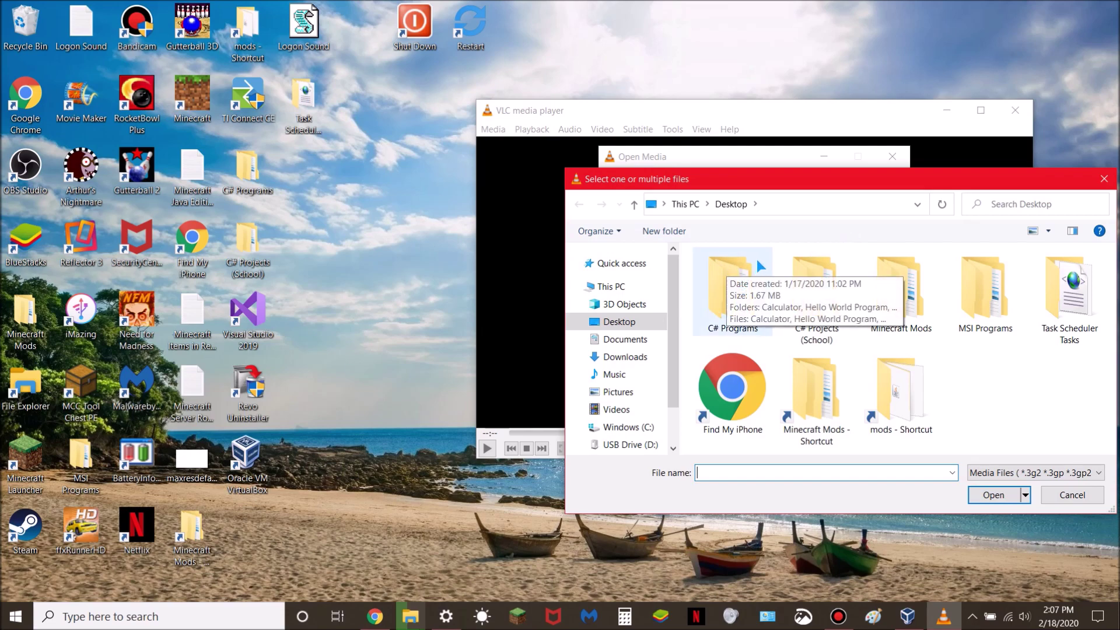
drag(921, 181, 705, 338)
click(855, 329)
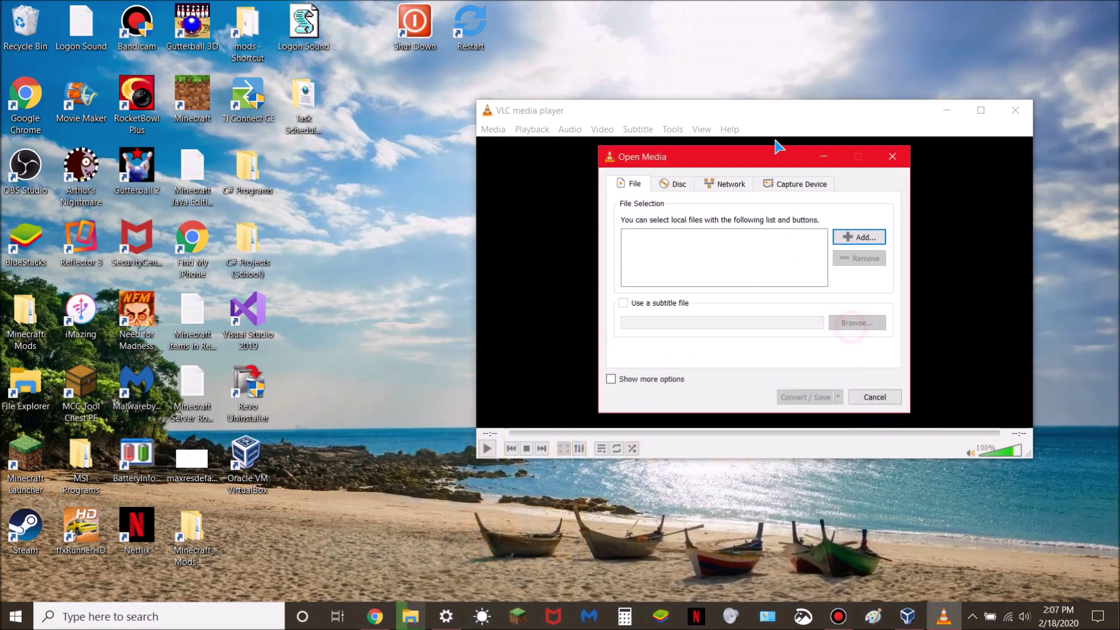
click(763, 115)
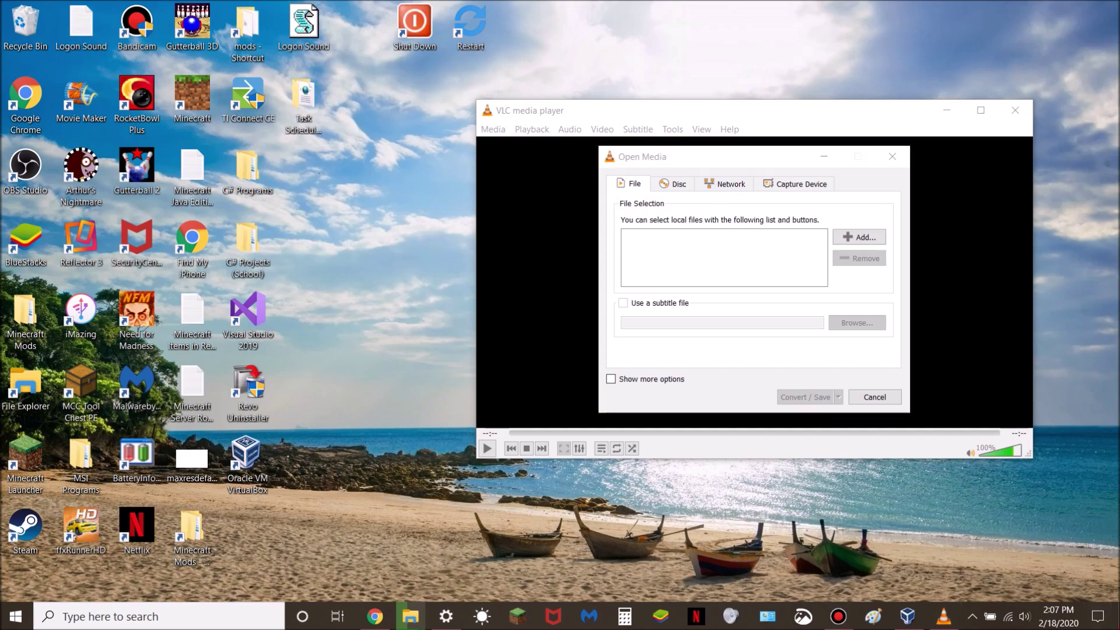
Drag Corrupt Video File from the desktop into the file list and proceed to Convert
key(super+d)
mouse_move(586, 253)
mouse_down()
mouse_move(386, 396)
mouse_move(306, 403)
mouse_move(536, 344)
mouse_move(726, 244)
mouse_up()
click(943, 617)
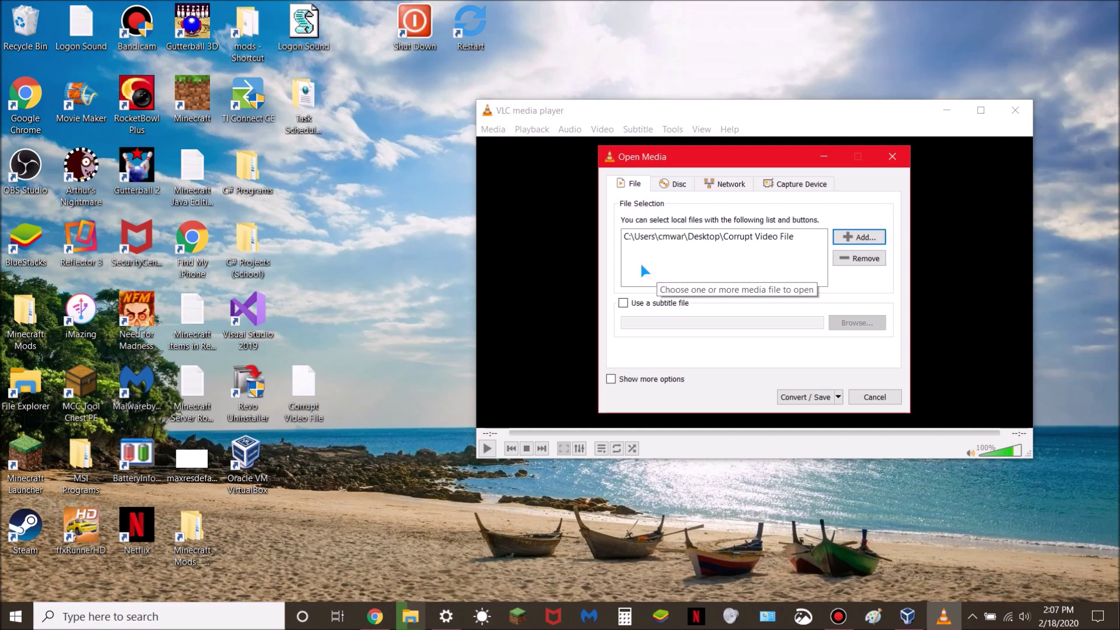
click(794, 396)
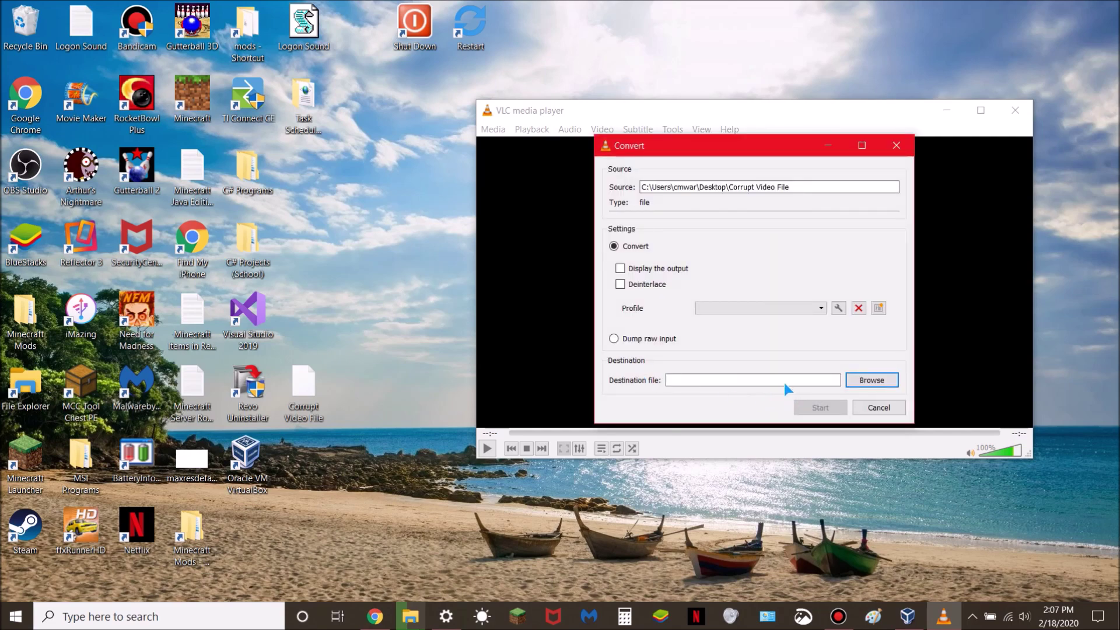
Set the destination to 'Ressurected File' on the Desktop, keeping Save as type Containers (*.mp4)
click(865, 382)
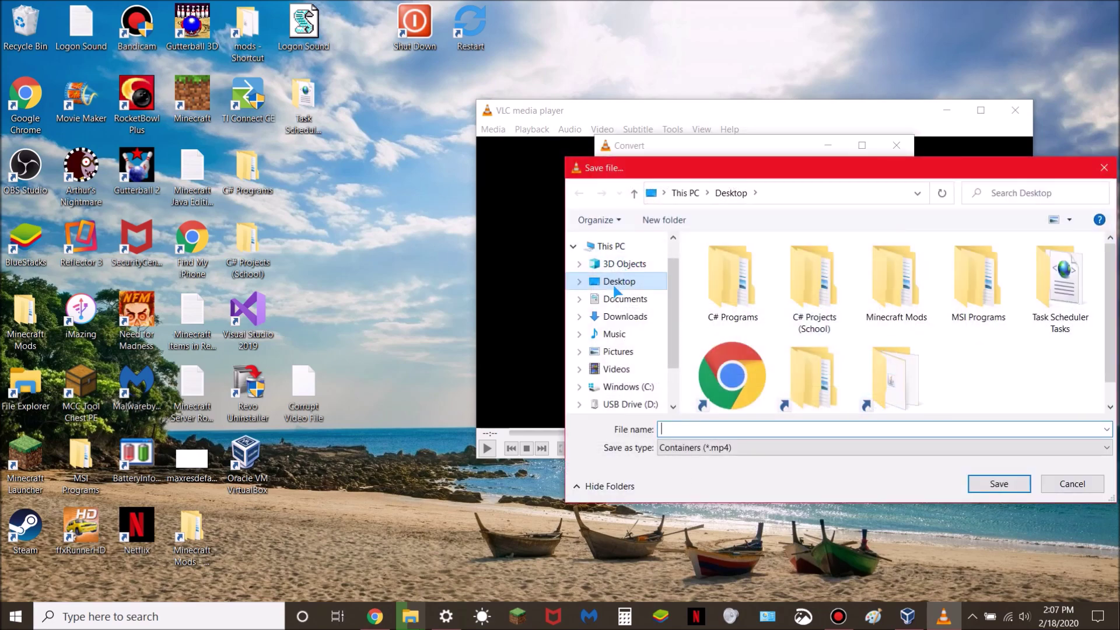
scroll(842, 366, down, 1)
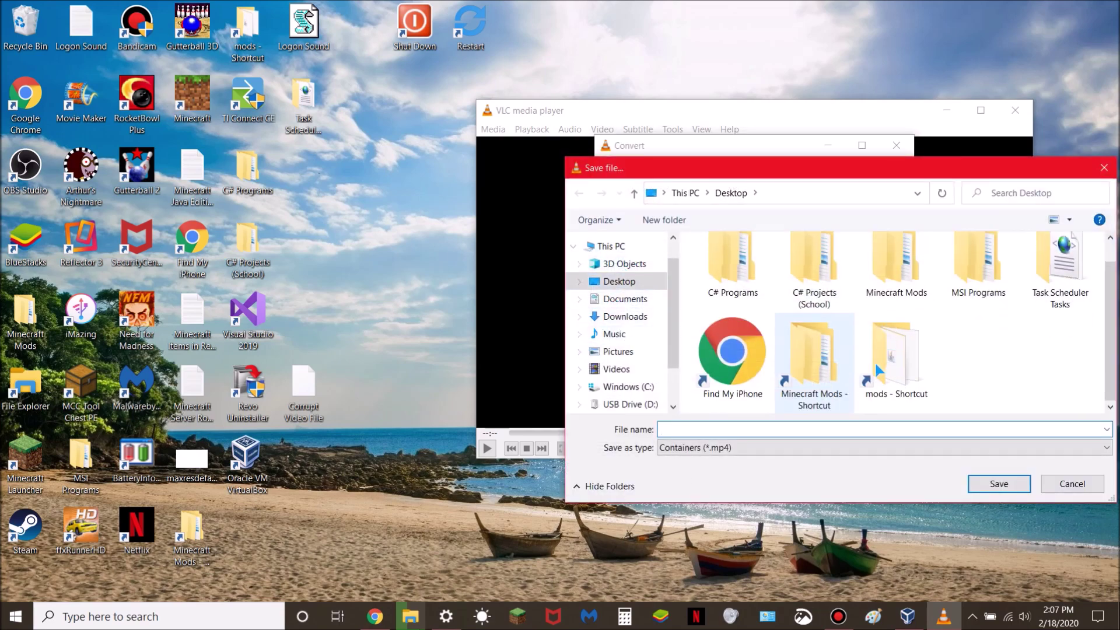
click(998, 366)
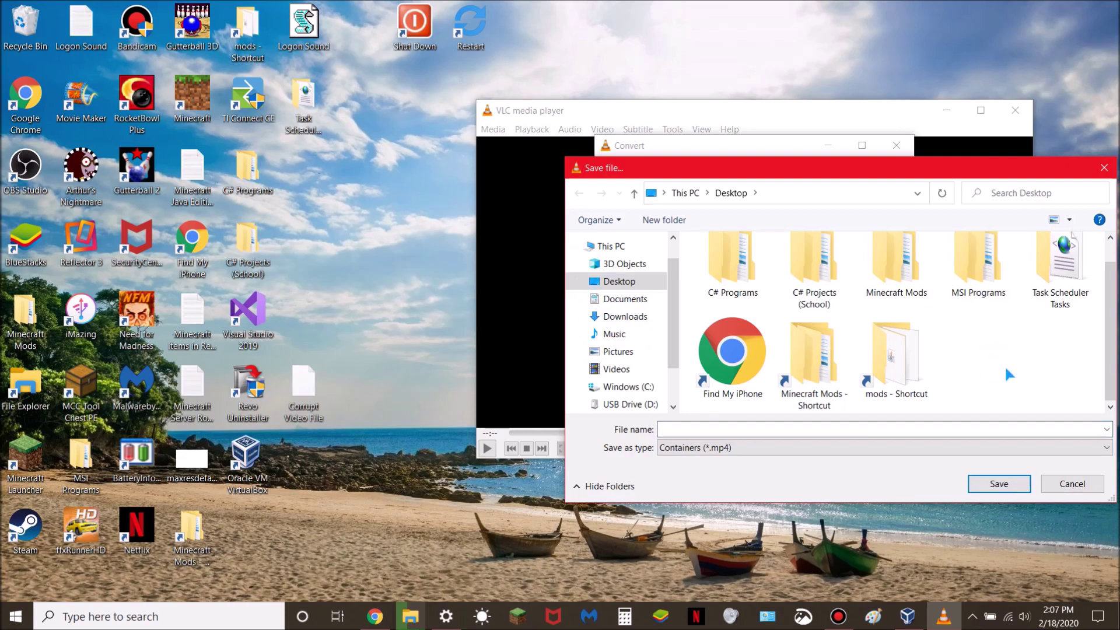
click(939, 430)
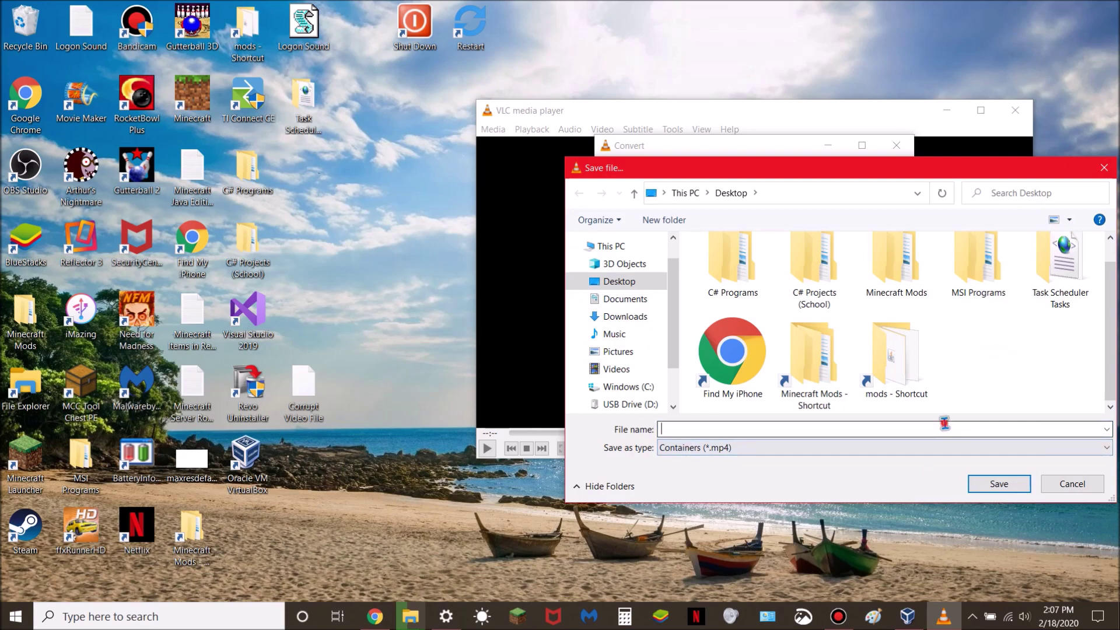
text(R)
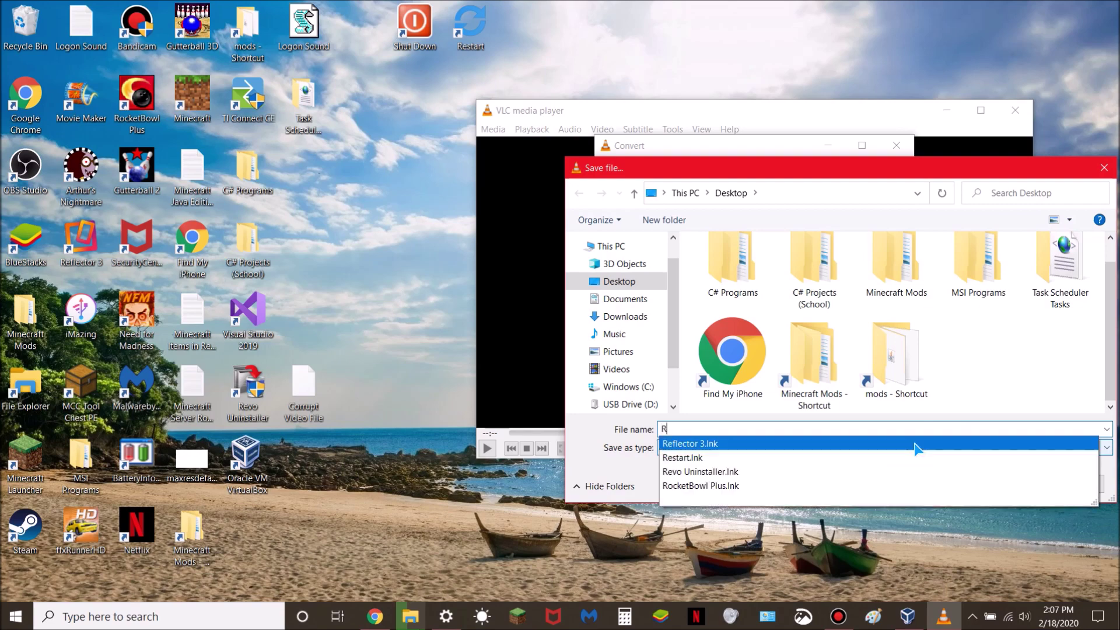
text(essurected File)
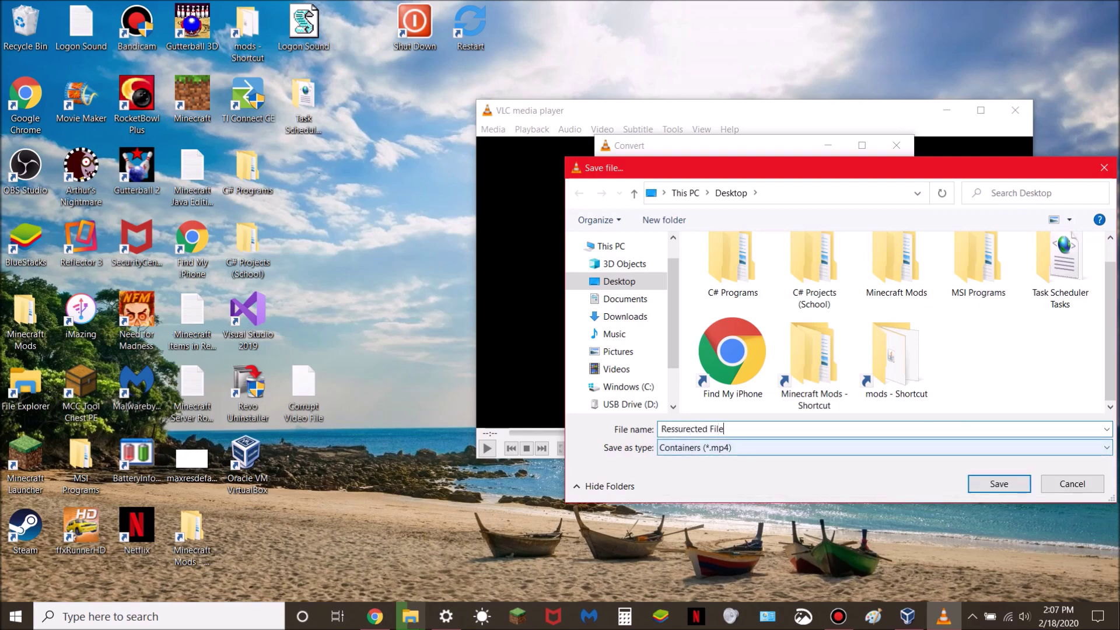
click(684, 450)
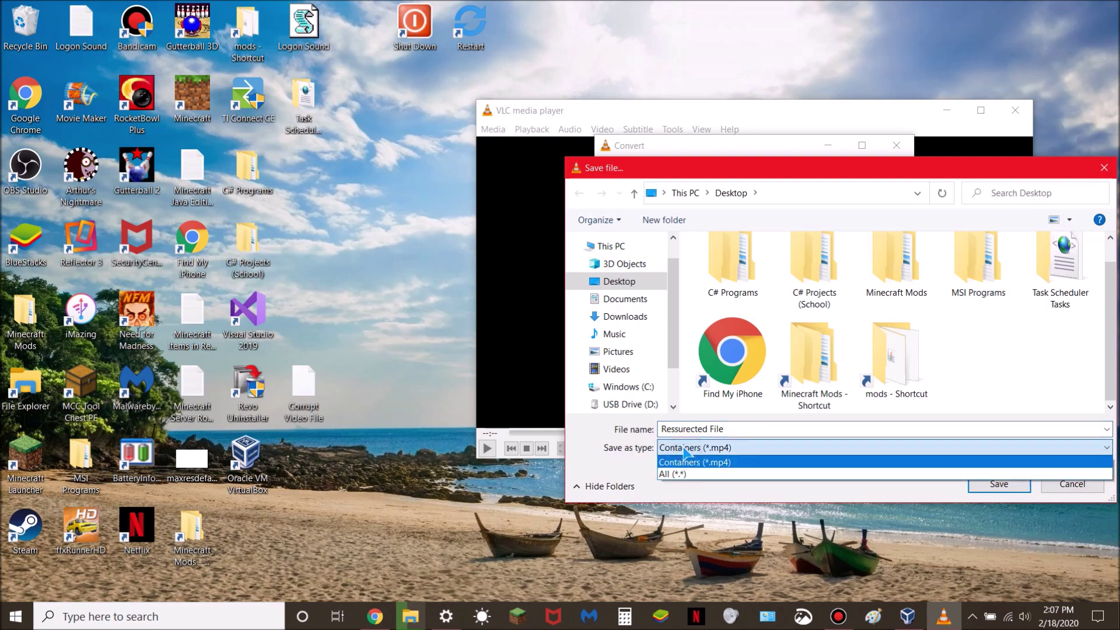
click(619, 444)
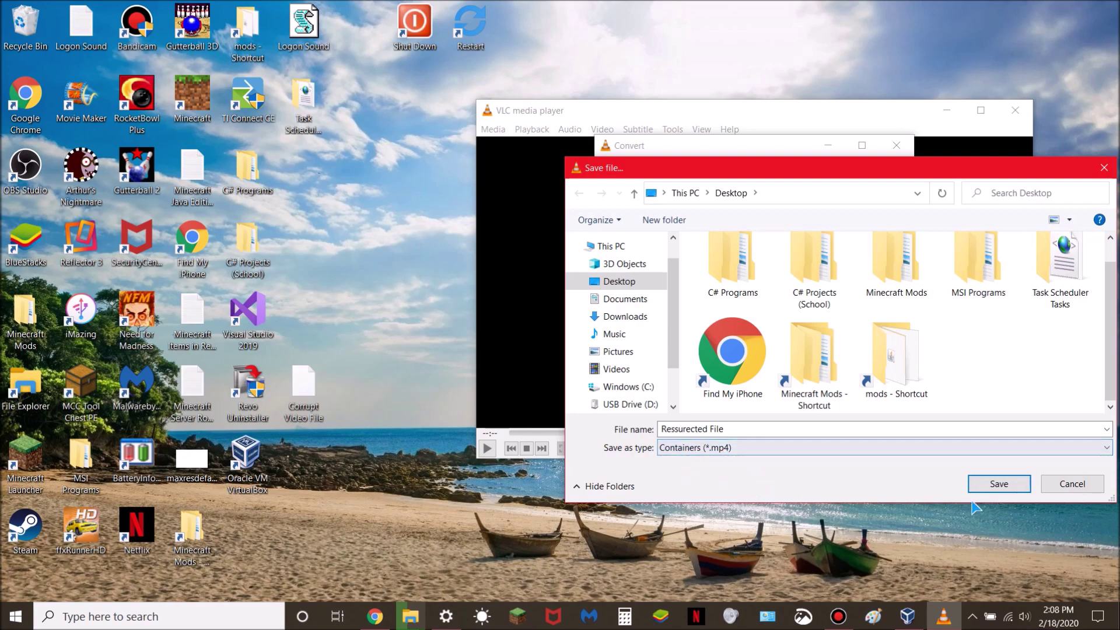
click(1004, 485)
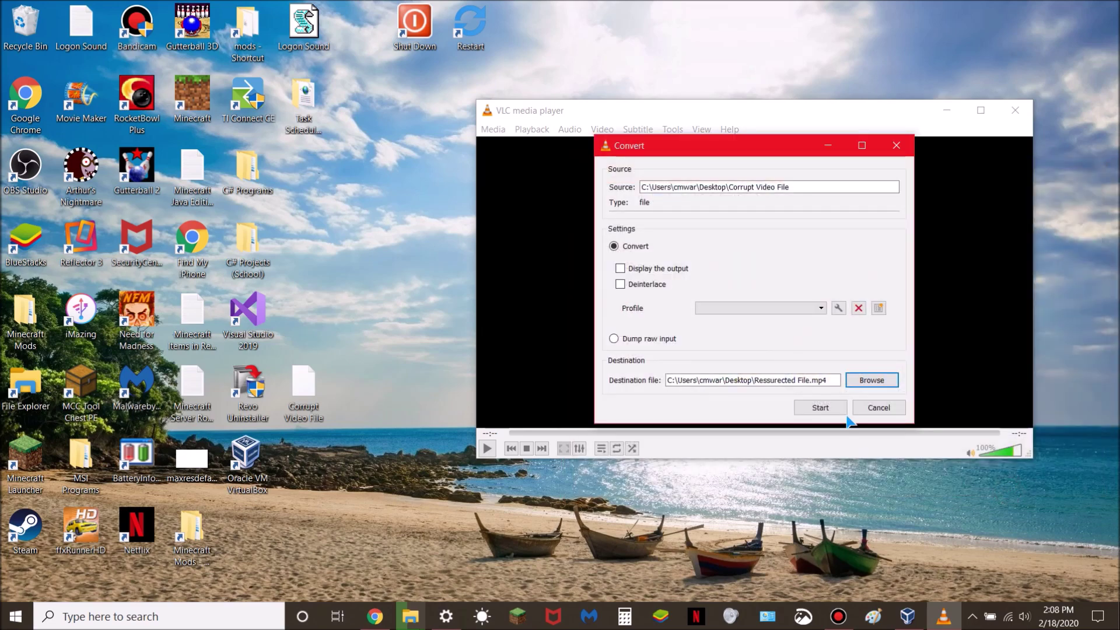
Run the conversion, then confirm in Properties that Ressurected File is a 2.43 MB MP4
click(839, 410)
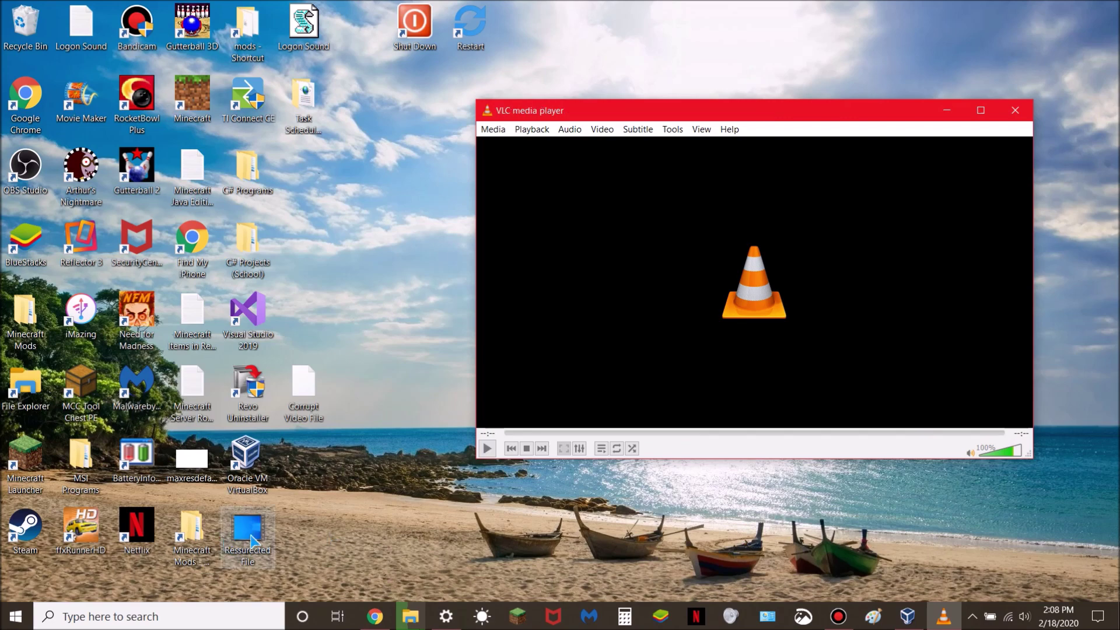
drag(239, 526, 629, 527)
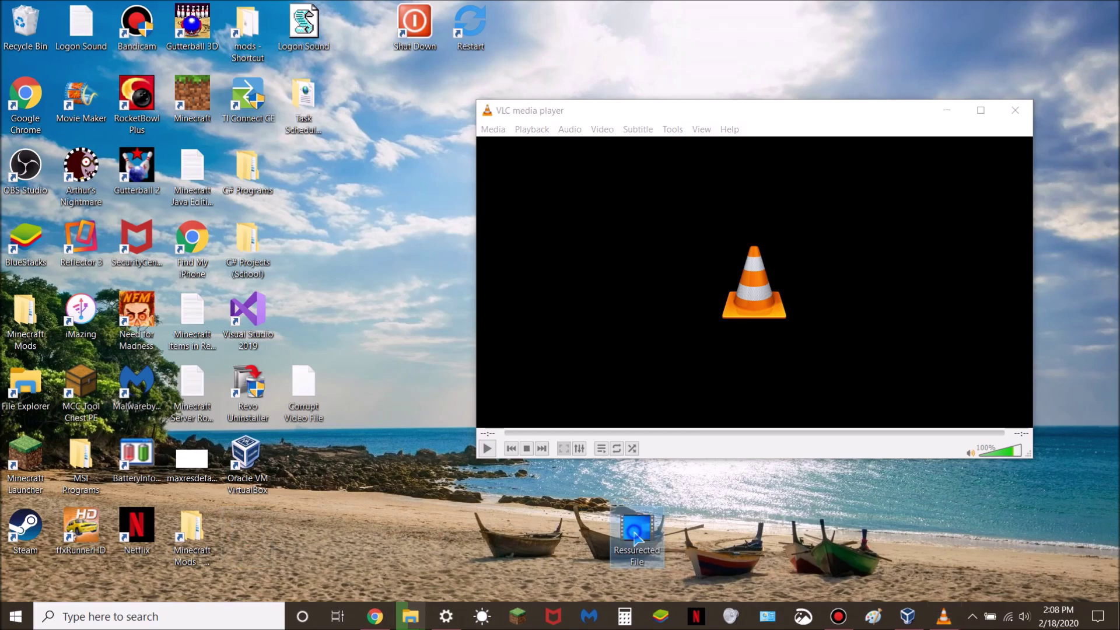
right_click(634, 532)
click(642, 522)
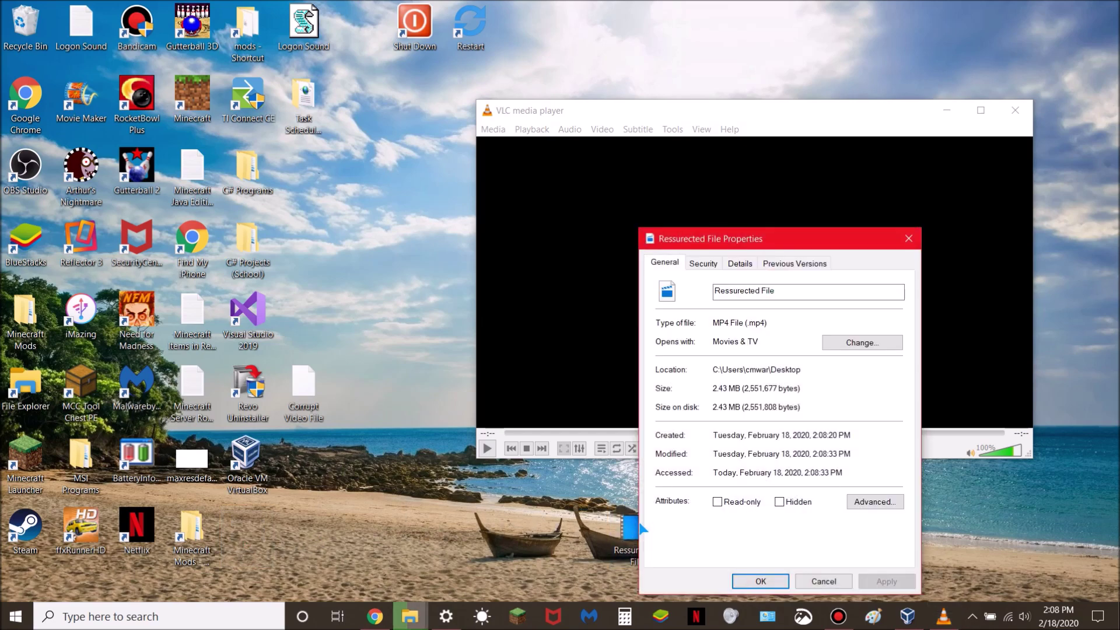
double_click(713, 323)
click(761, 581)
double_click(642, 534)
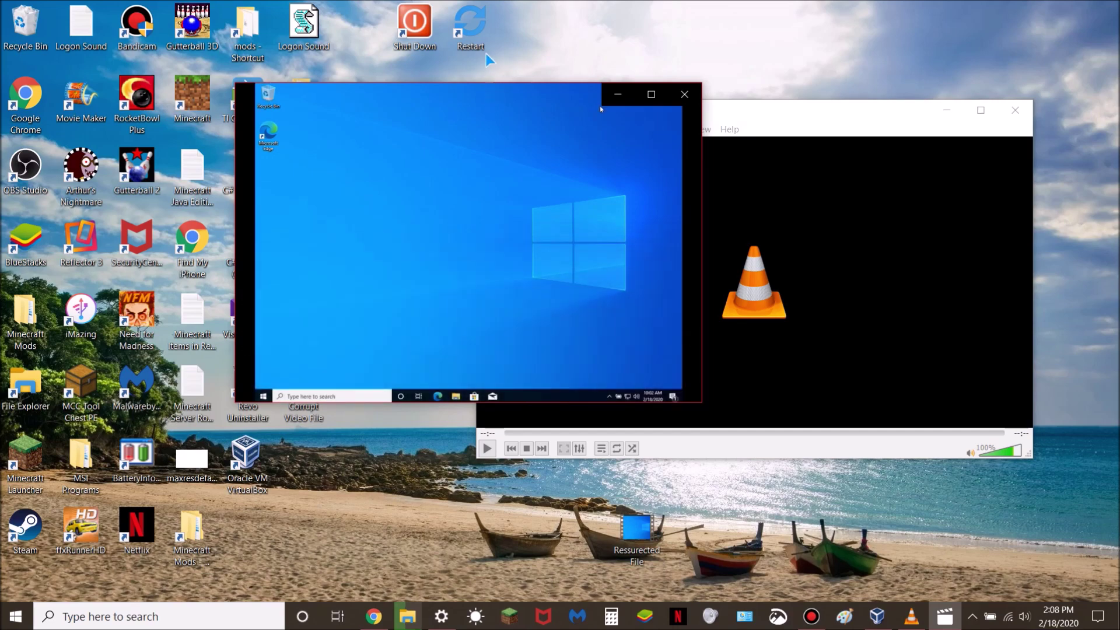
mouse_move(387, 337)
mouse_move(265, 338)
mouse_down()
mouse_move(483, 318)
mouse_move(304, 334)
mouse_up()
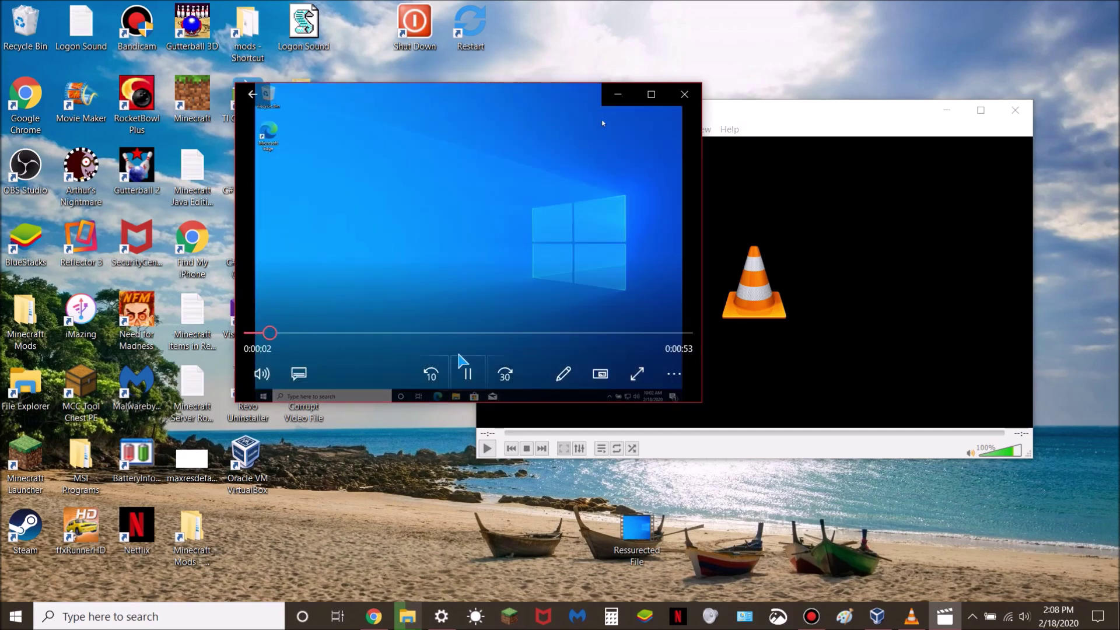
click(686, 94)
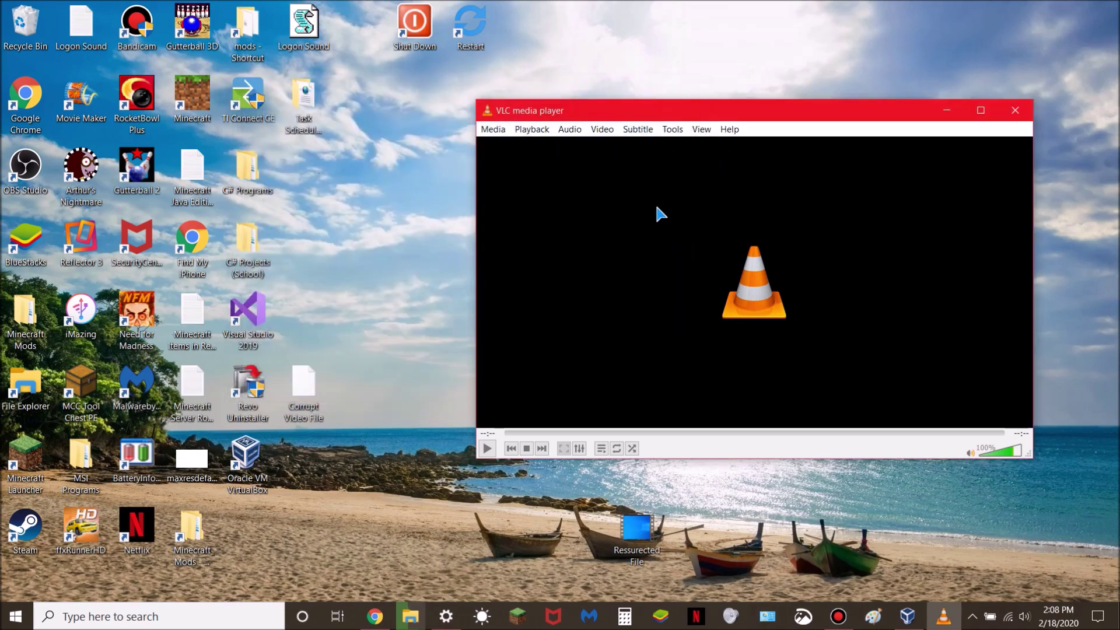
mouse_move(310, 411)
mouse_down()
mouse_move(392, 450)
mouse_move(535, 554)
mouse_up()
Try opening Corrupt Video File, dismiss the unused app chooser, and reposition both video icons near the boats
double_click(536, 554)
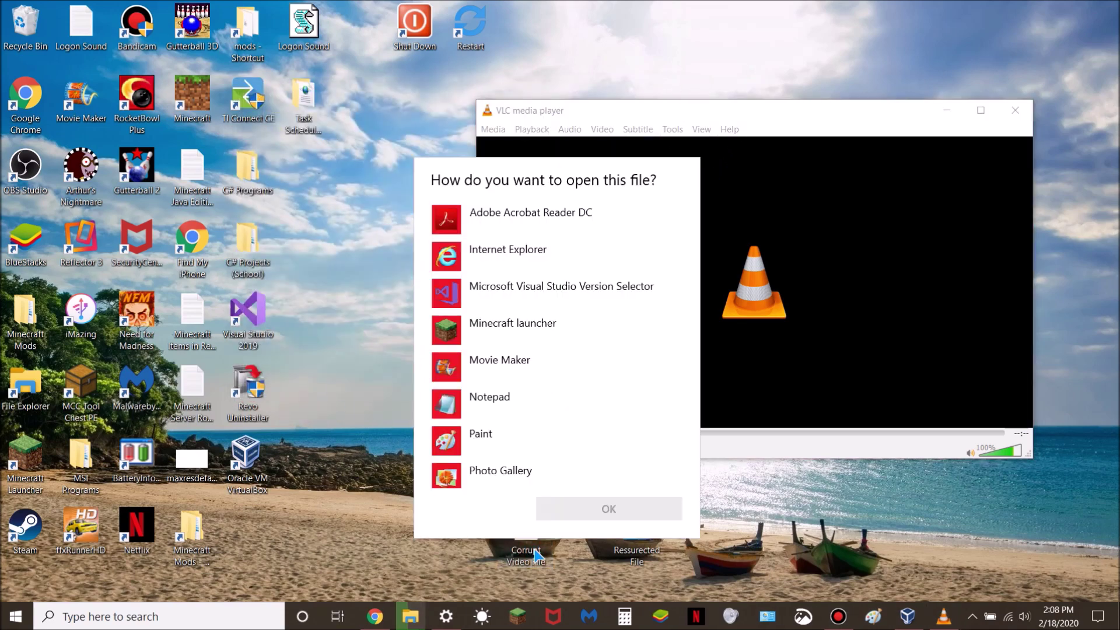
scroll(527, 441, down, 3)
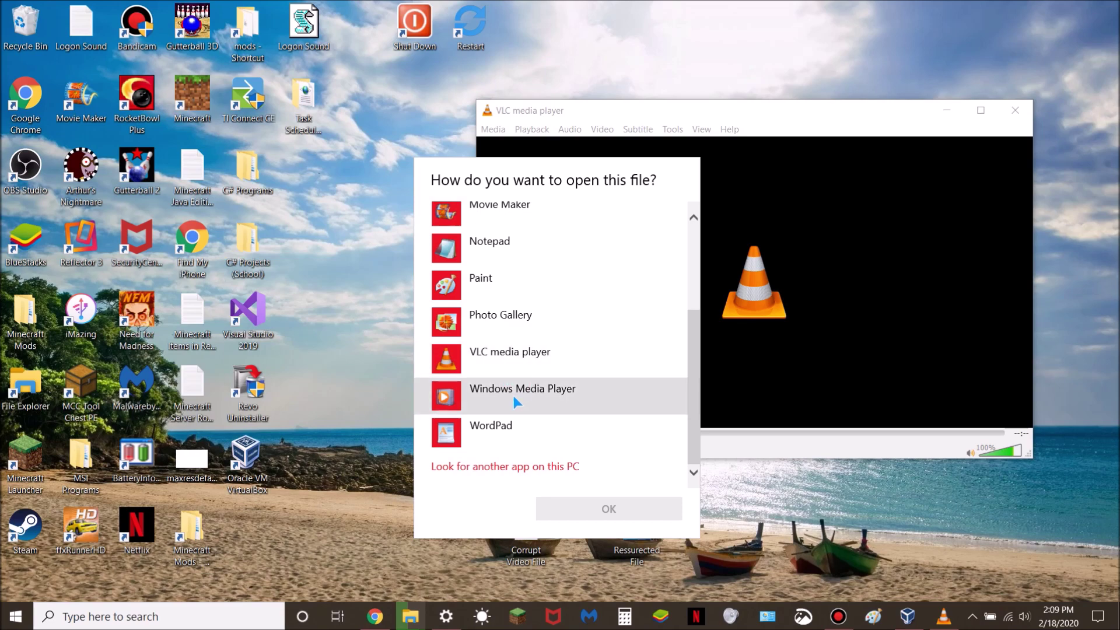
scroll(495, 391, up, 3)
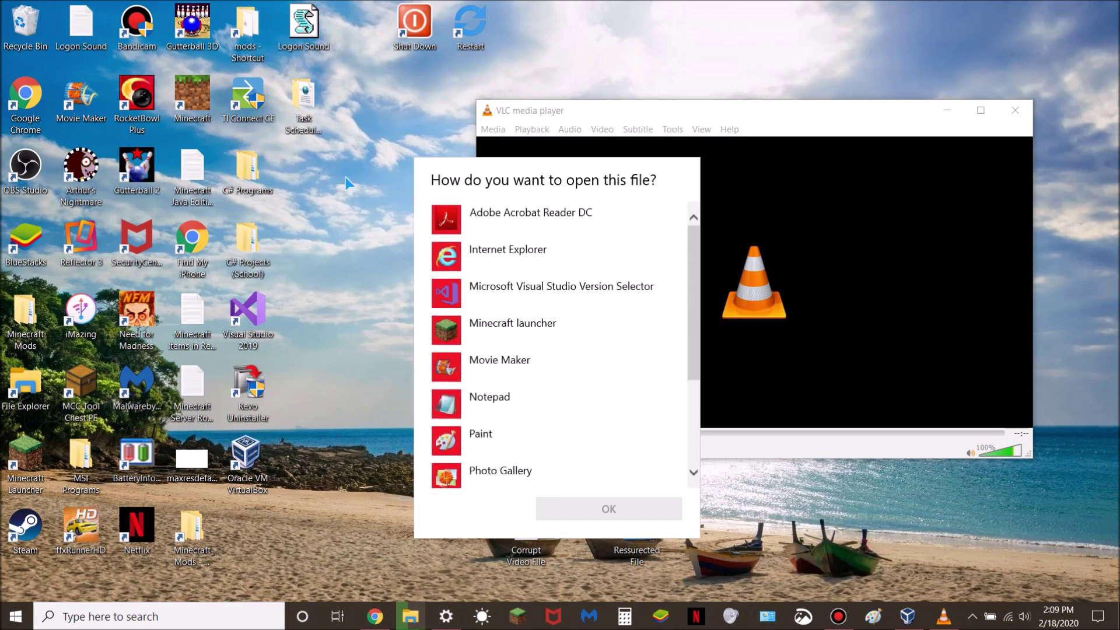
click(332, 371)
drag(522, 537, 355, 467)
drag(634, 530, 532, 527)
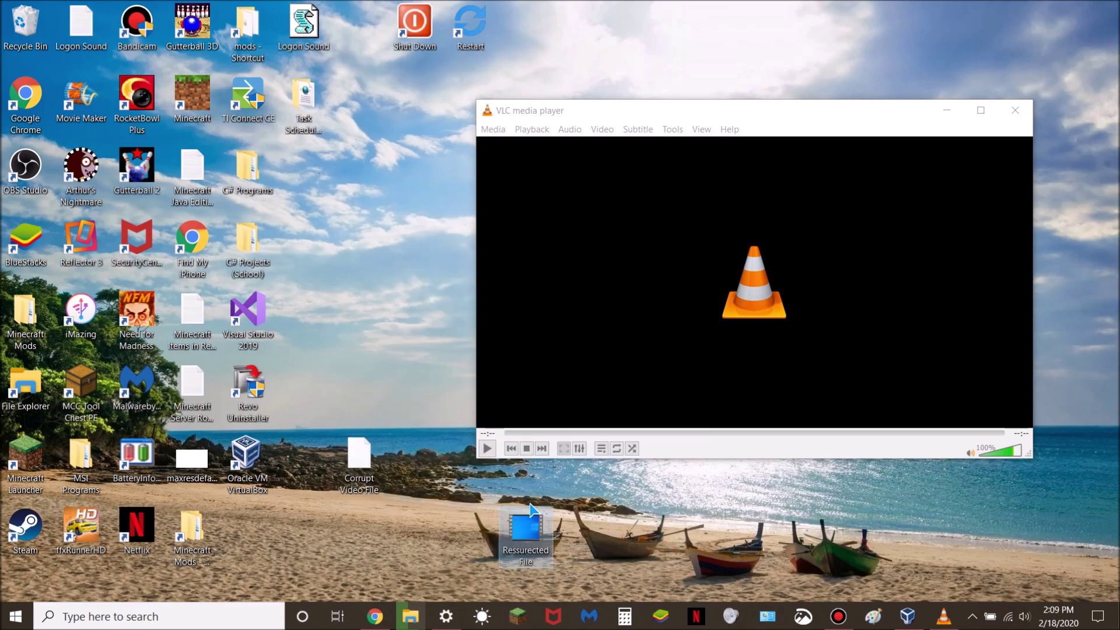
double_click(532, 528)
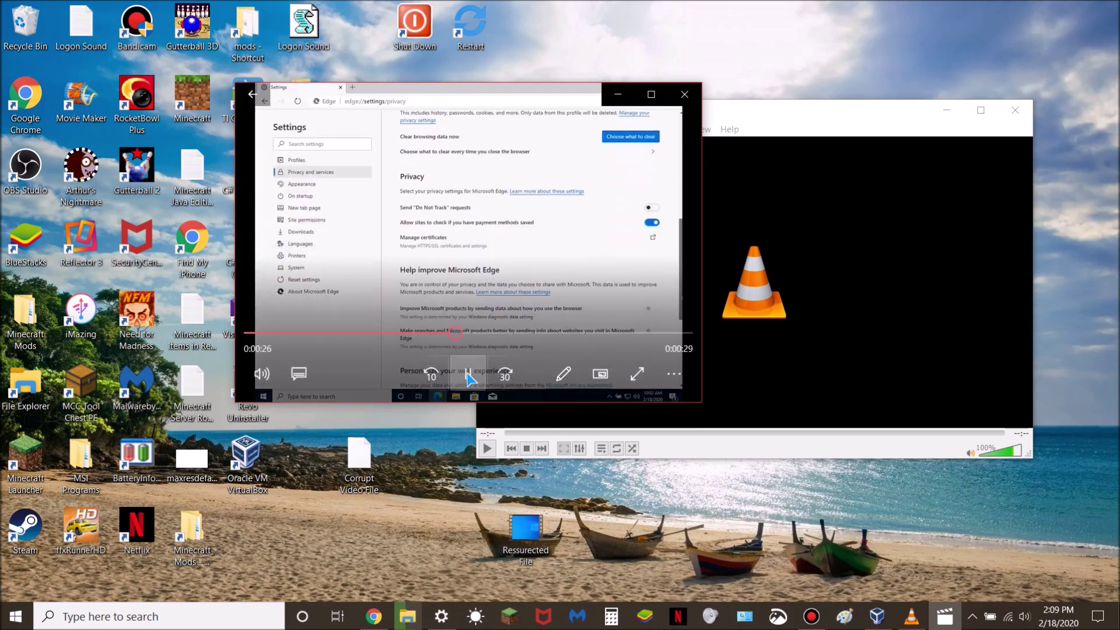
mouse_move(666, 343)
mouse_down()
mouse_move(294, 331)
mouse_move(296, 322)
mouse_up()
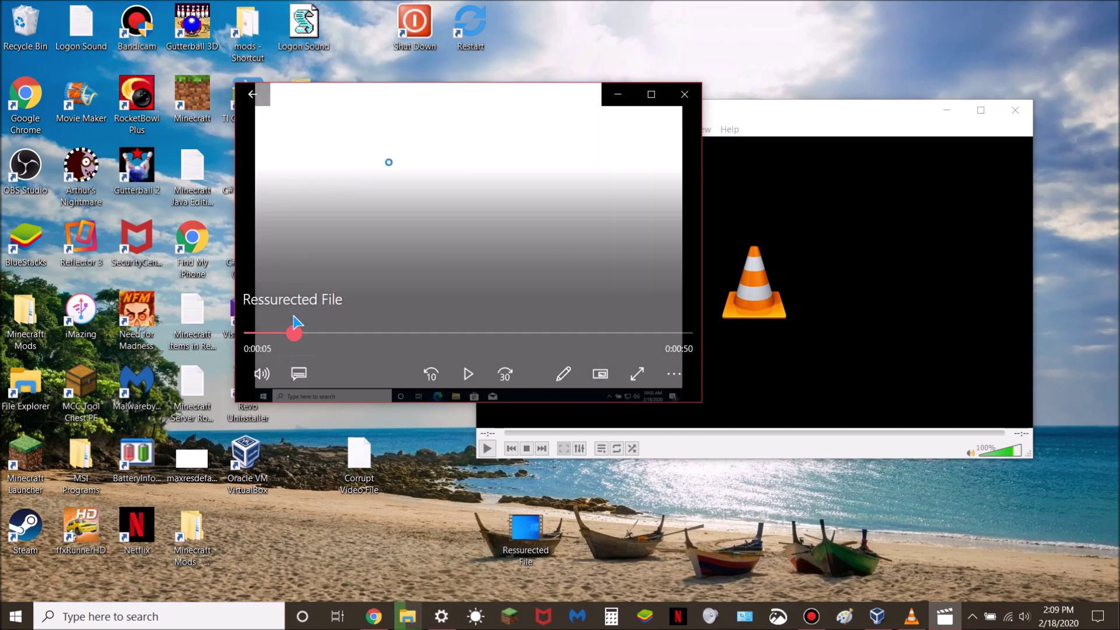
click(684, 94)
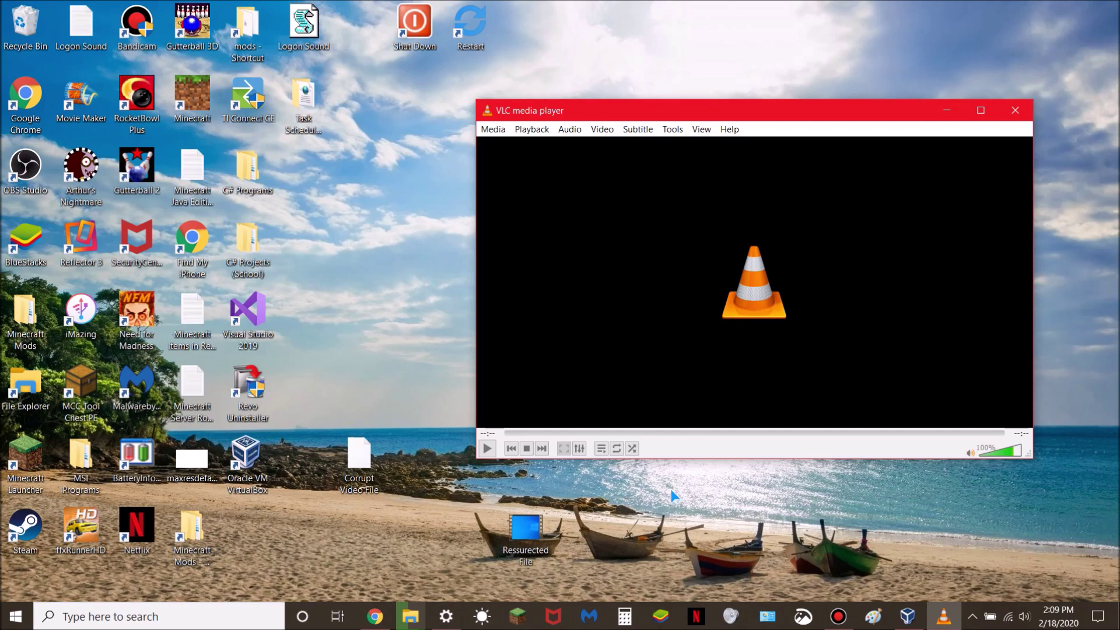
Close VLC, place Corrupt Video File beside Ressurected File, and bring up the Bandicam window
click(1015, 109)
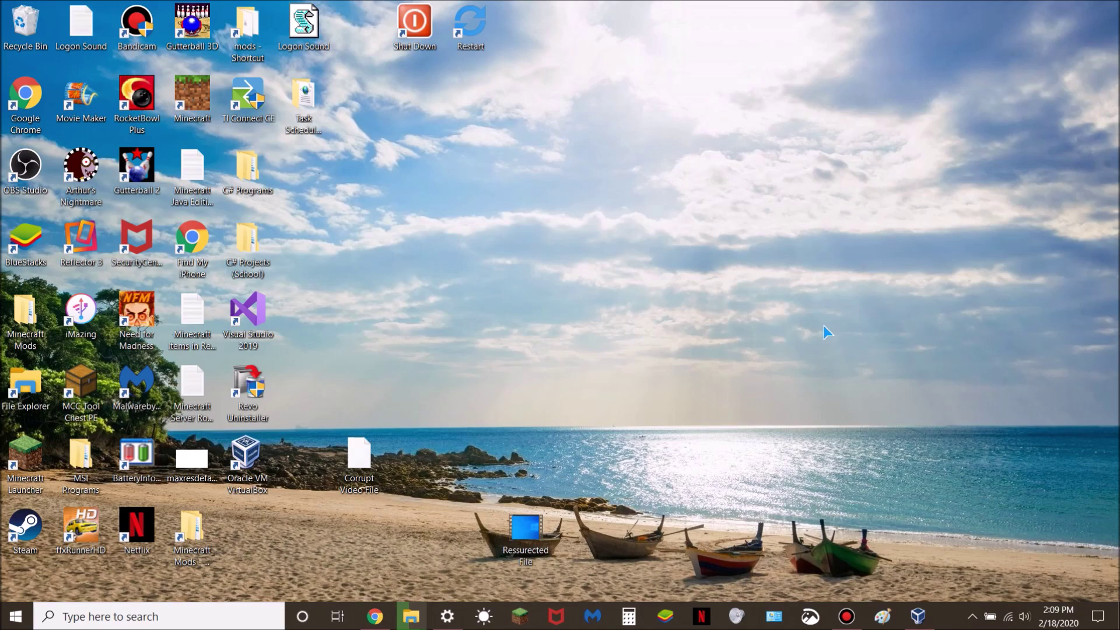
drag(358, 461, 470, 531)
click(741, 424)
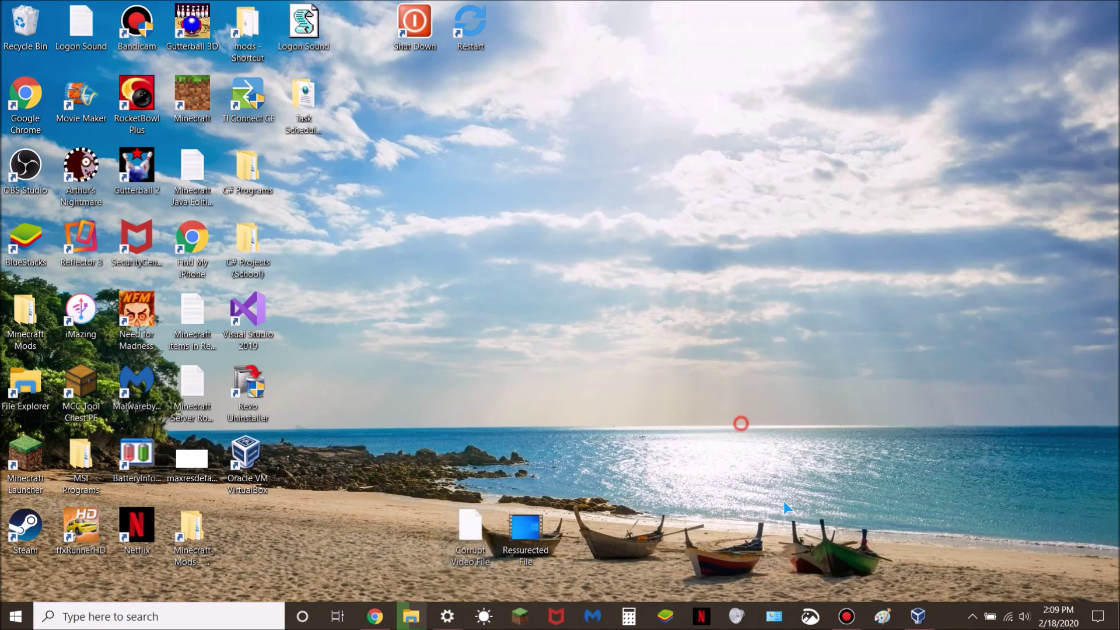
click(846, 616)
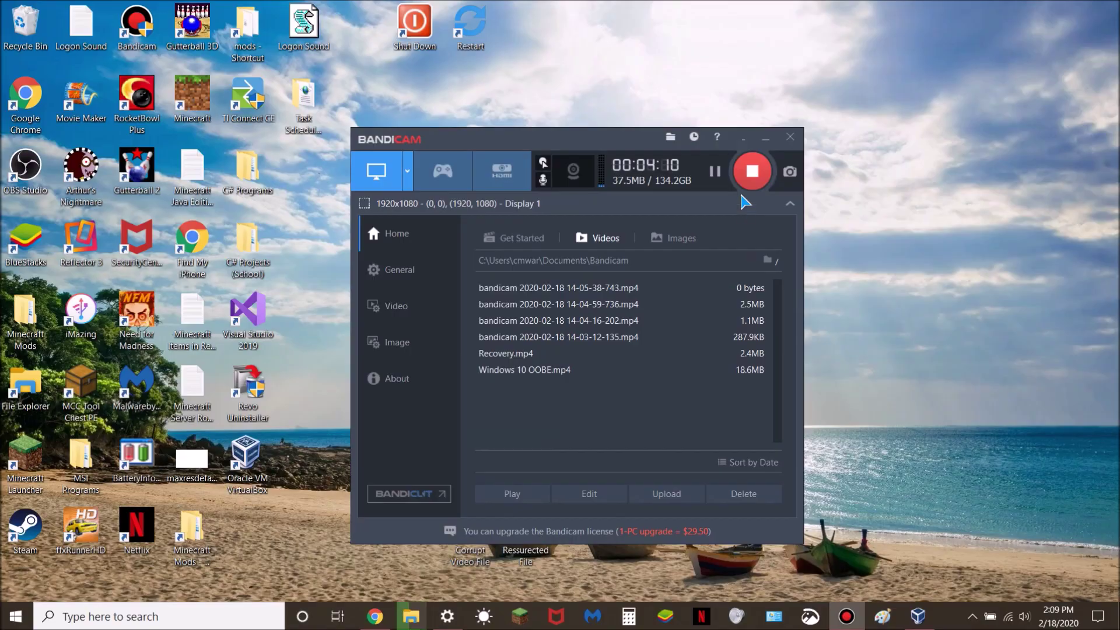